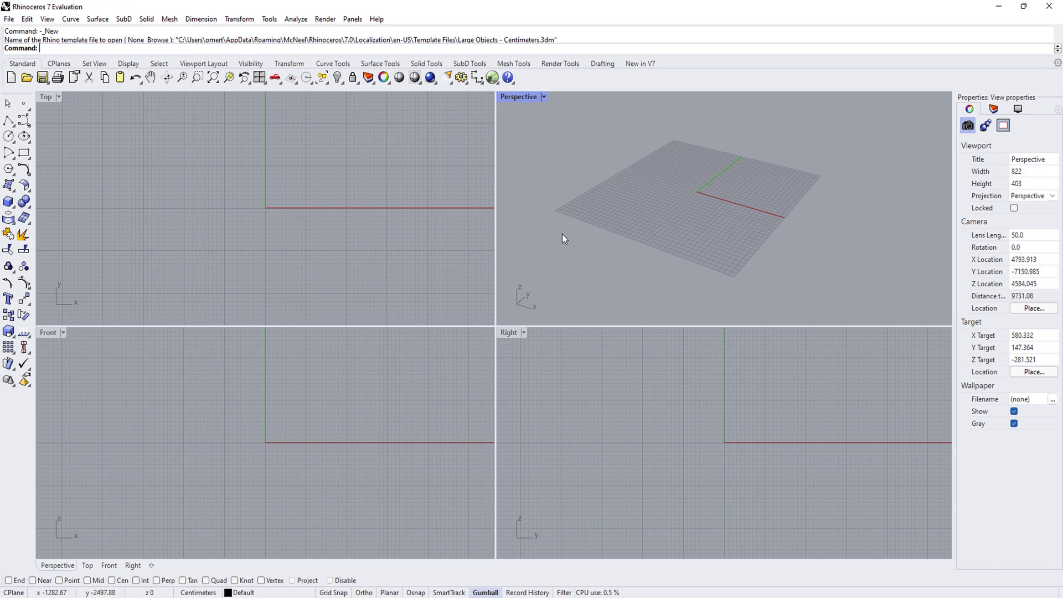
Maximize the Perspective viewport to fill the modelling area and orbit it slightly
left_click(440, 232)
left_click(404, 440)
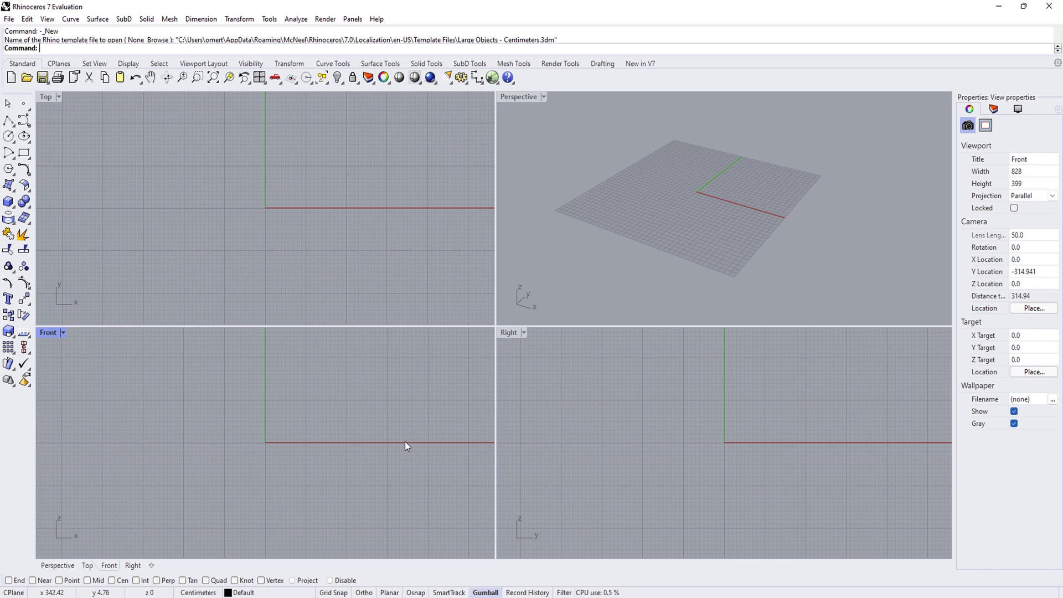
left_click(625, 439)
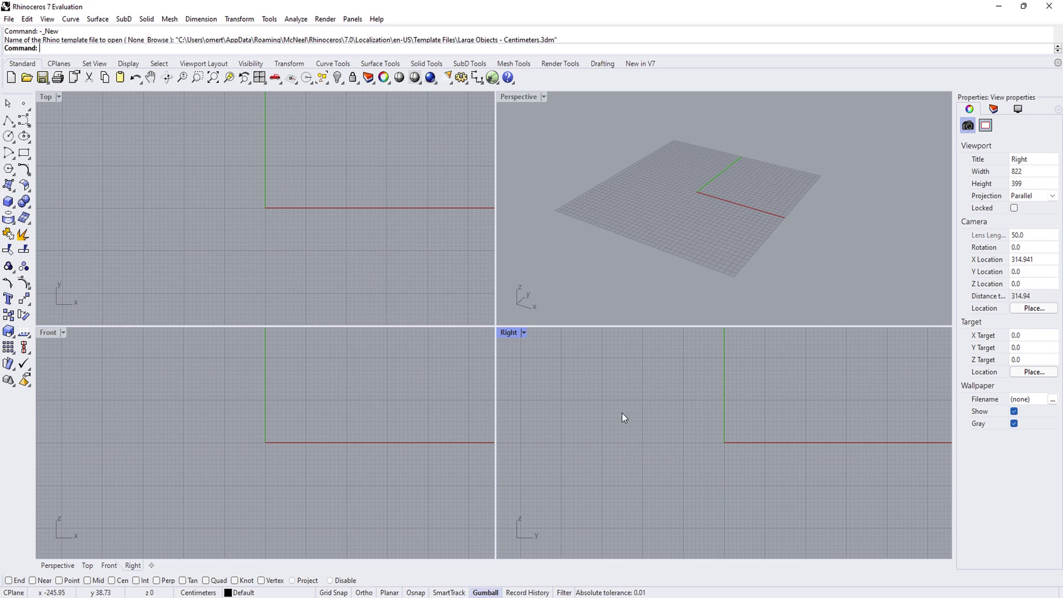
left_click(592, 257)
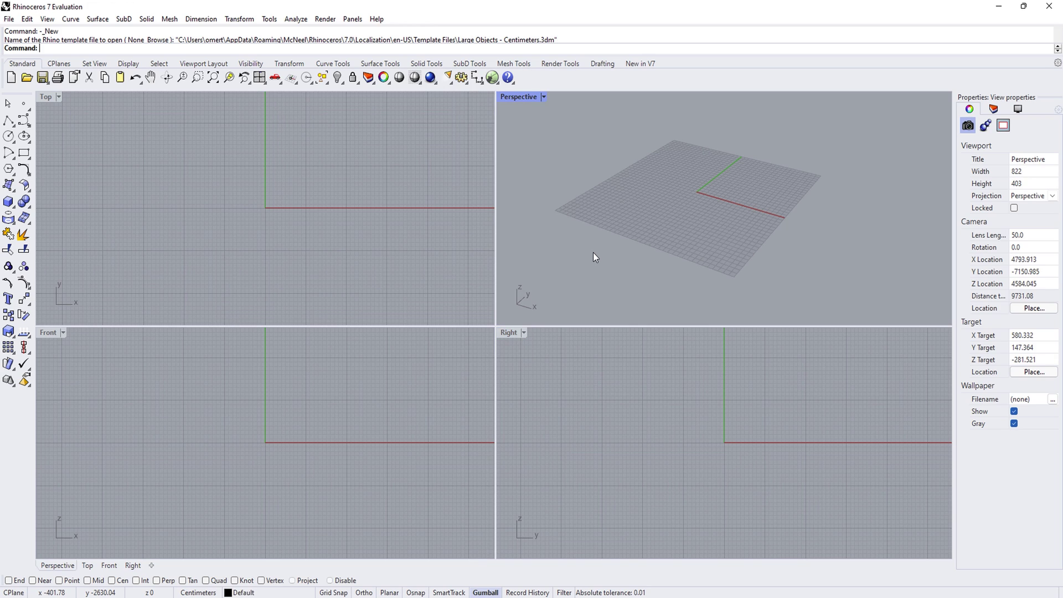
double_click(522, 98)
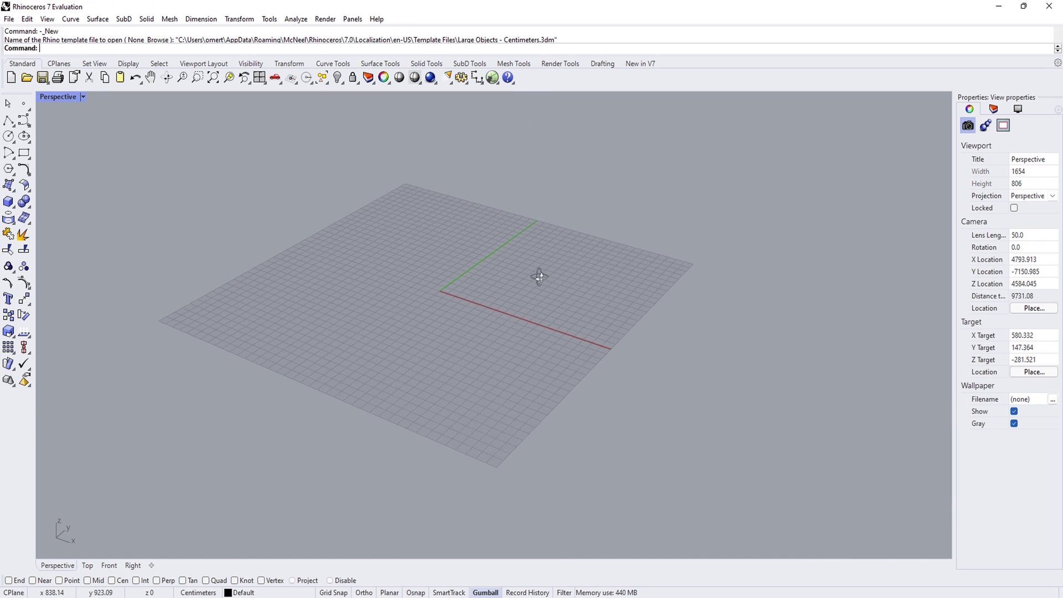
right_click_drag(540, 277, 551, 301)
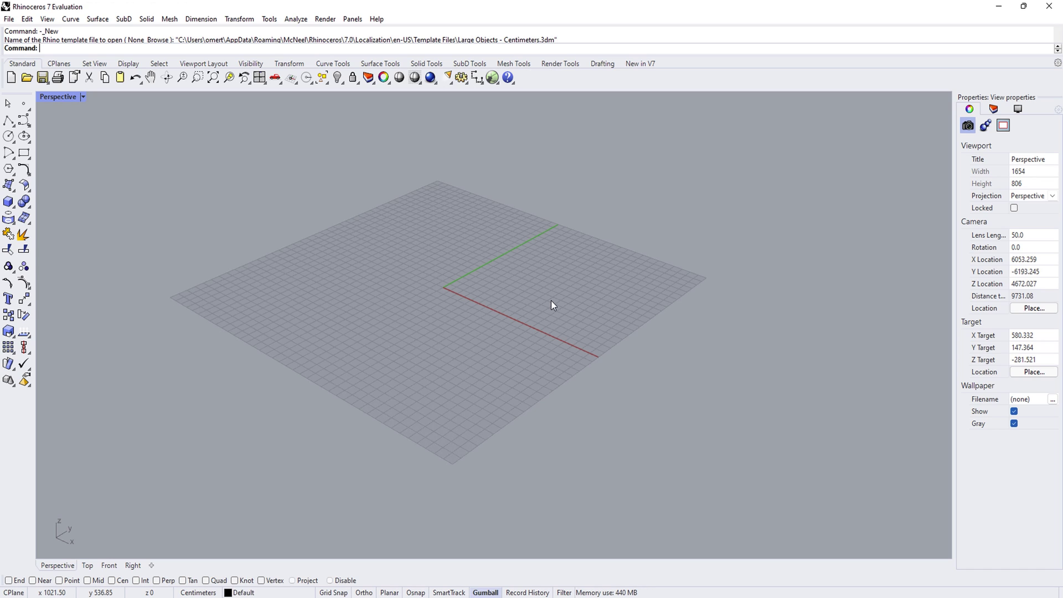
left_click(10, 22)
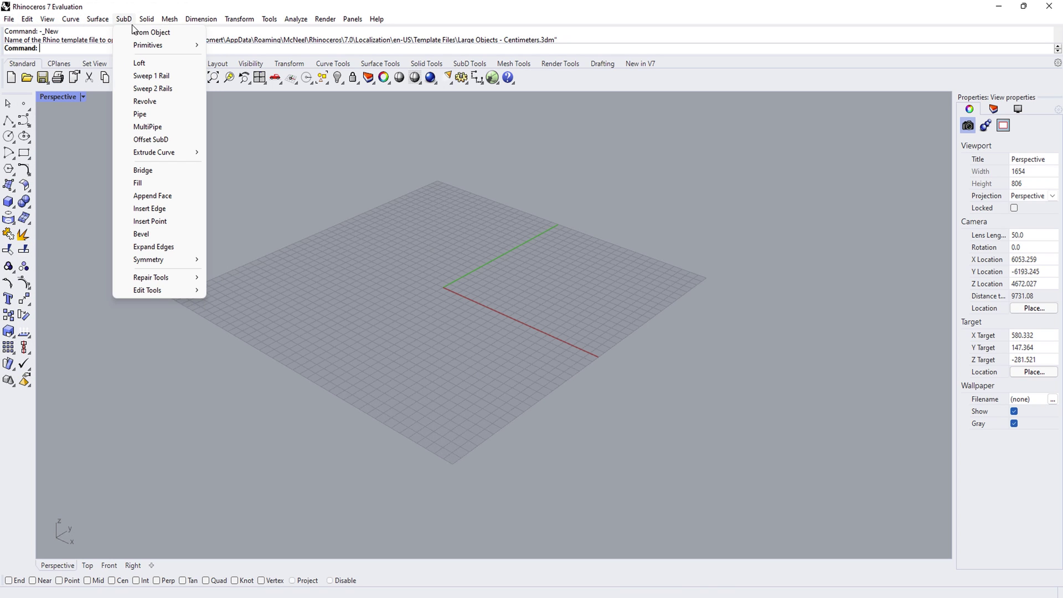
left_click(233, 9)
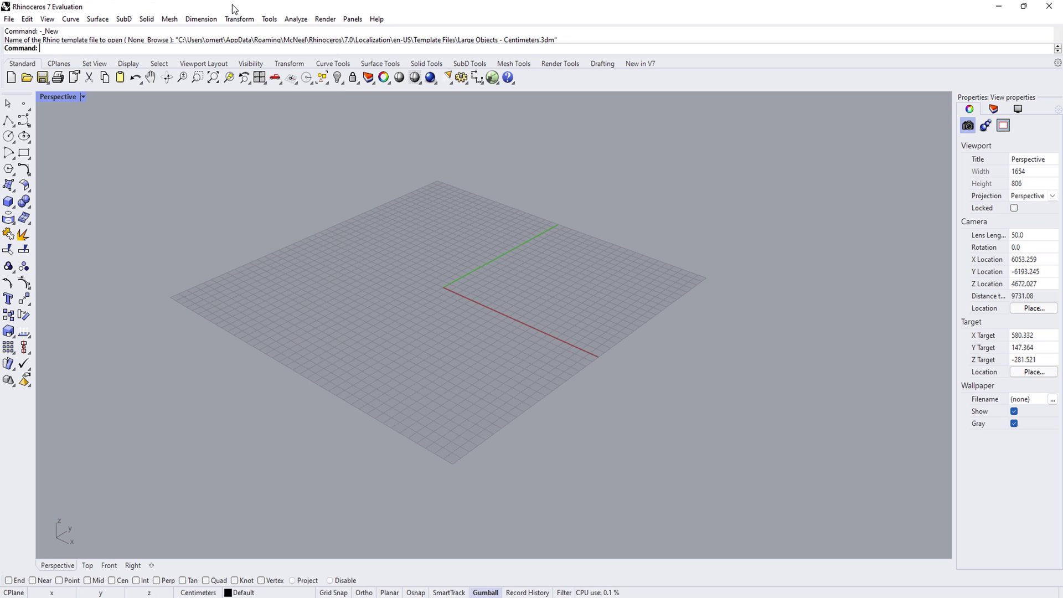
left_click(70, 18)
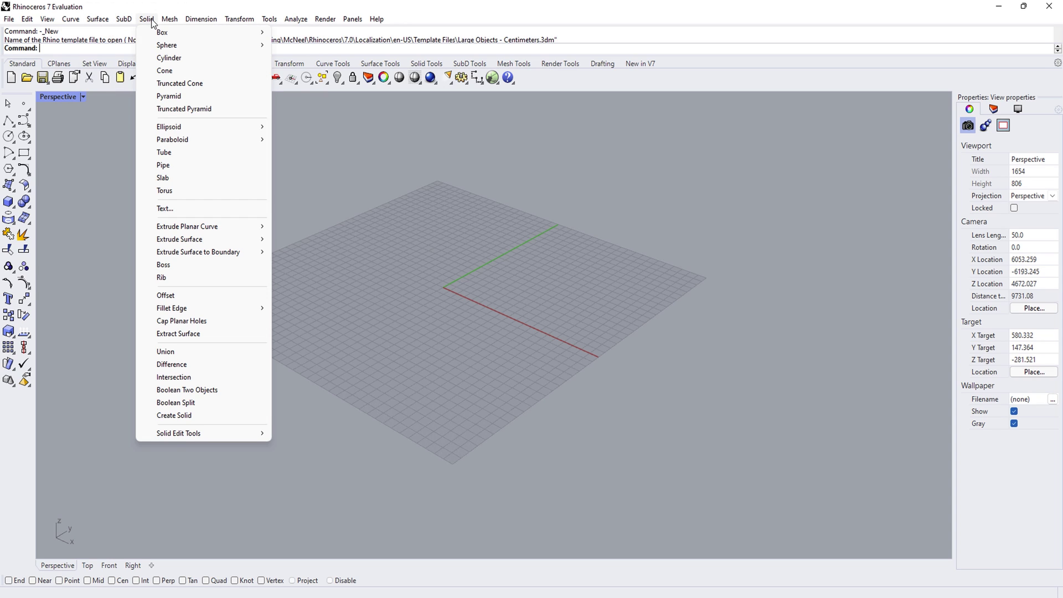
mouse_move(146, 19)
mouse_move(171, 139)
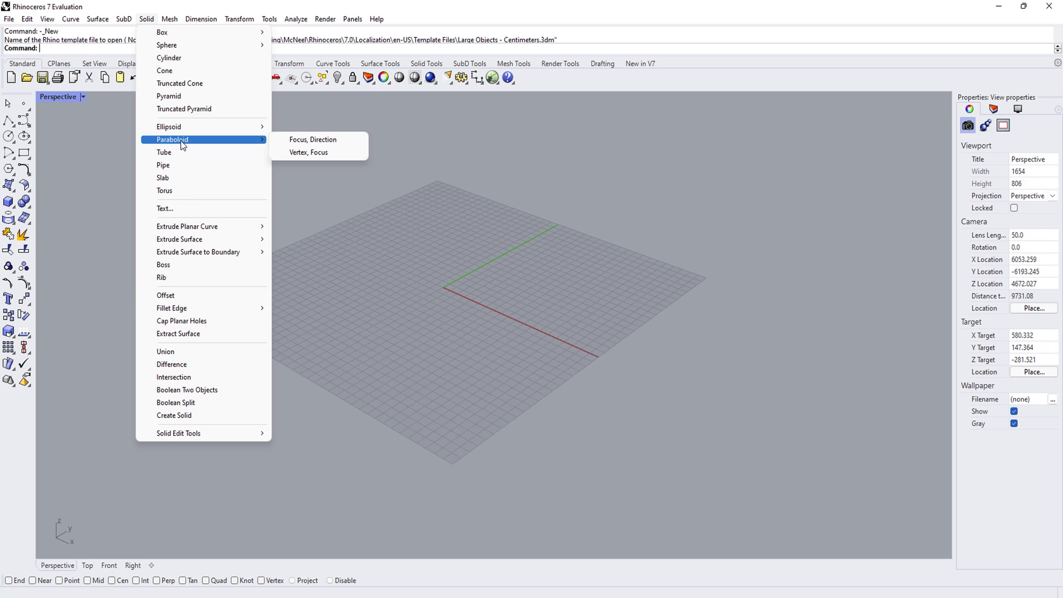
left_click(327, 102)
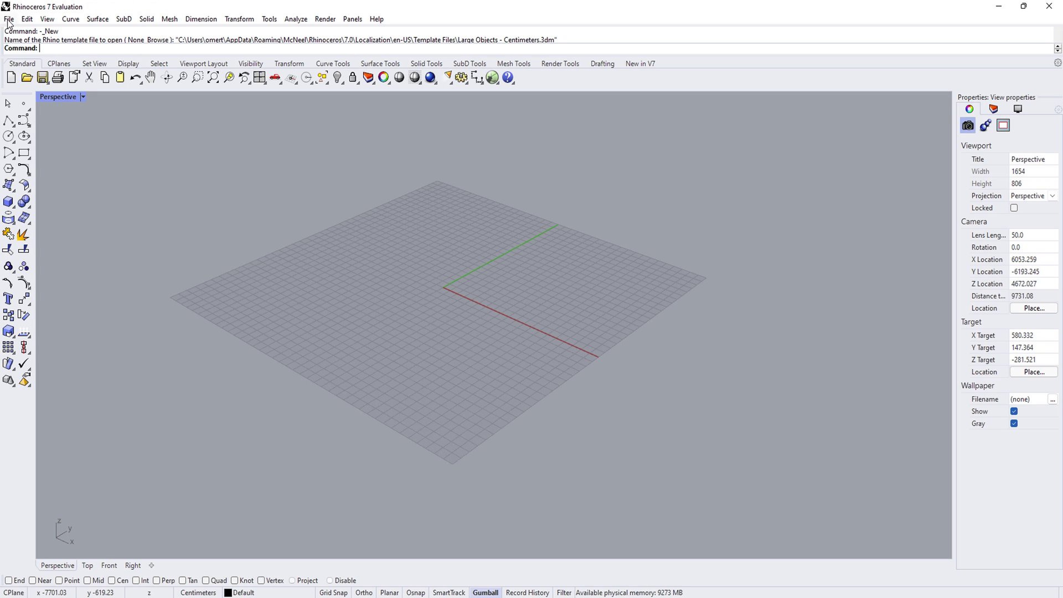
left_click(71, 18)
left_click(50, 47)
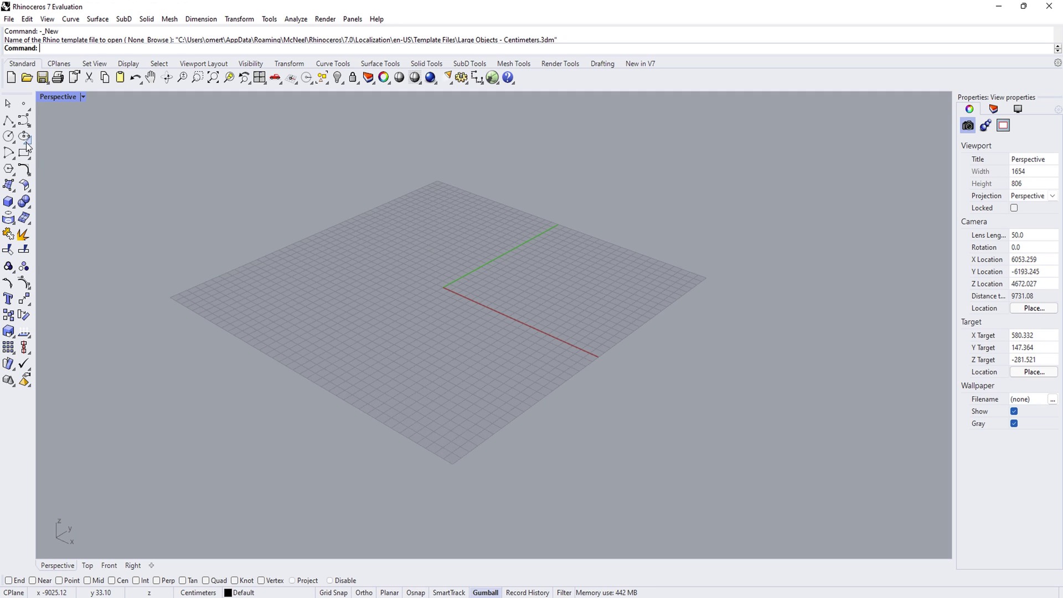
left_click(147, 19)
left_click(310, 34)
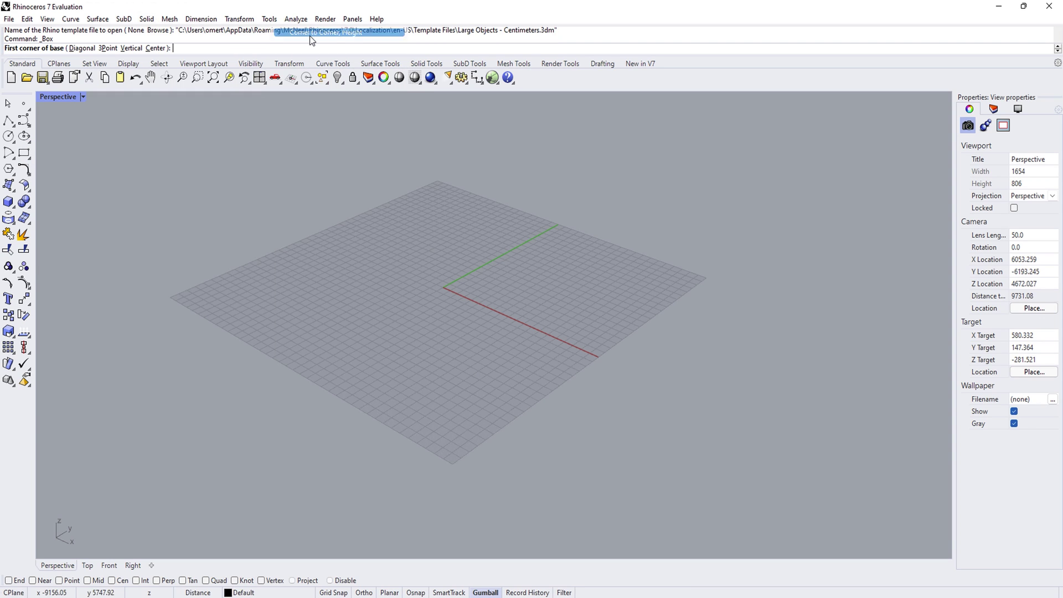
left_click(330, 256)
left_click(308, 300)
left_click(363, 257)
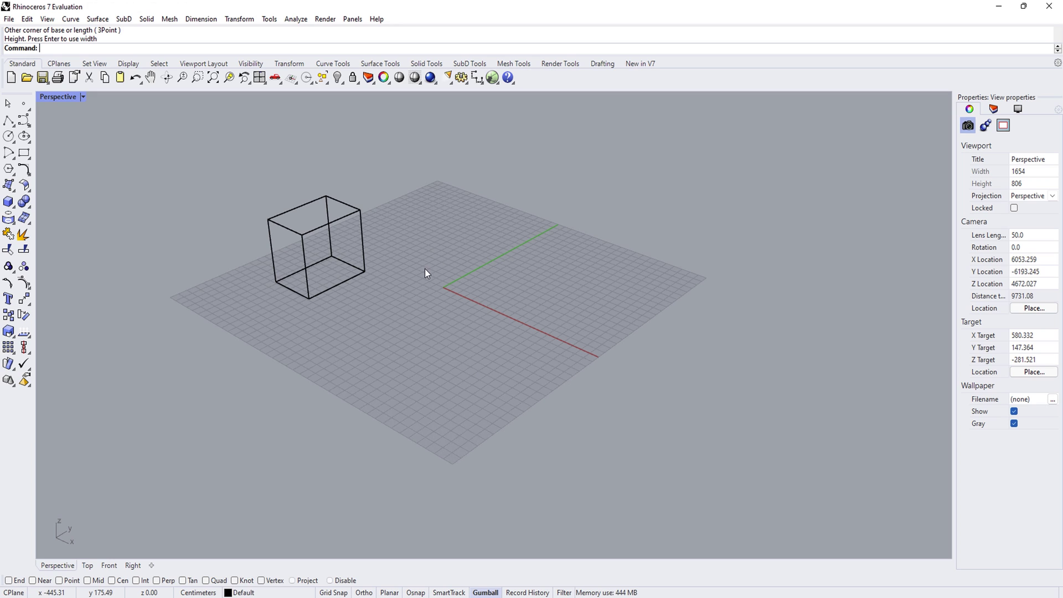
scroll(424, 268, "up", 2)
right_click_drag(366, 240, 415, 290)
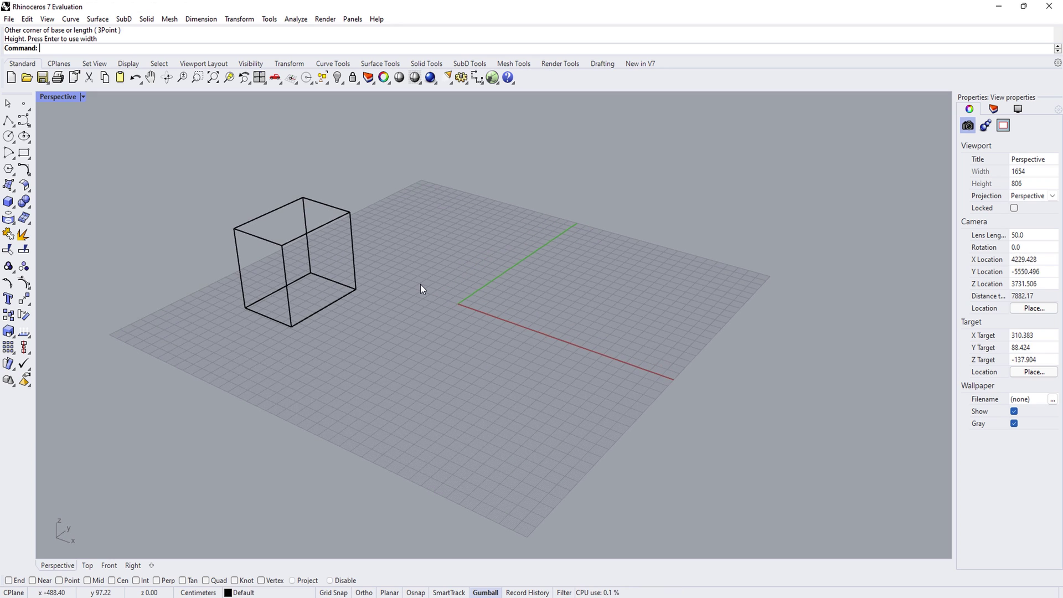
type("box")
key("Return")
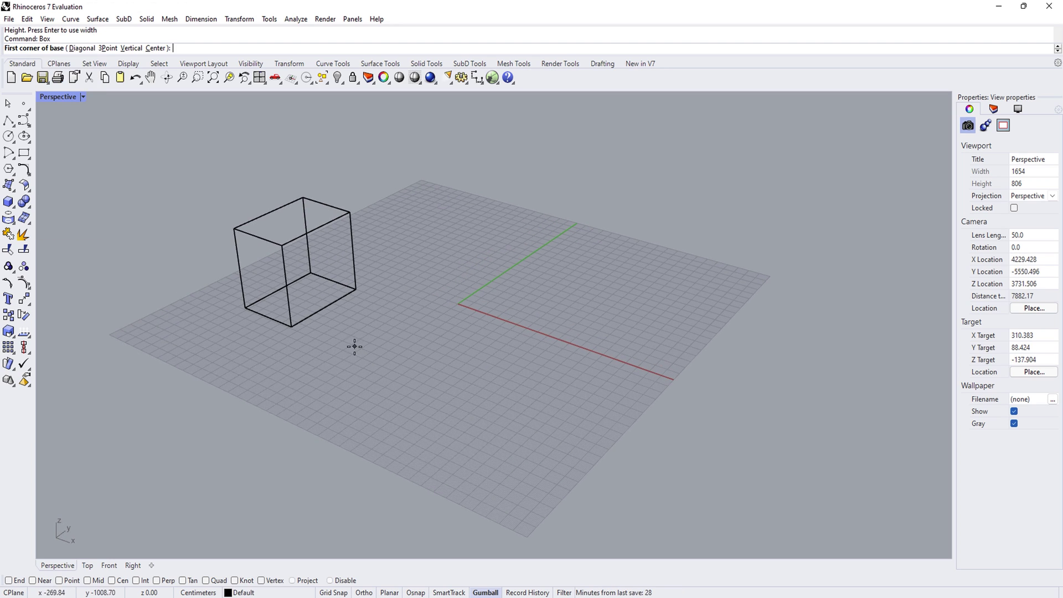
left_click(351, 349)
left_click(442, 331)
left_click(443, 266)
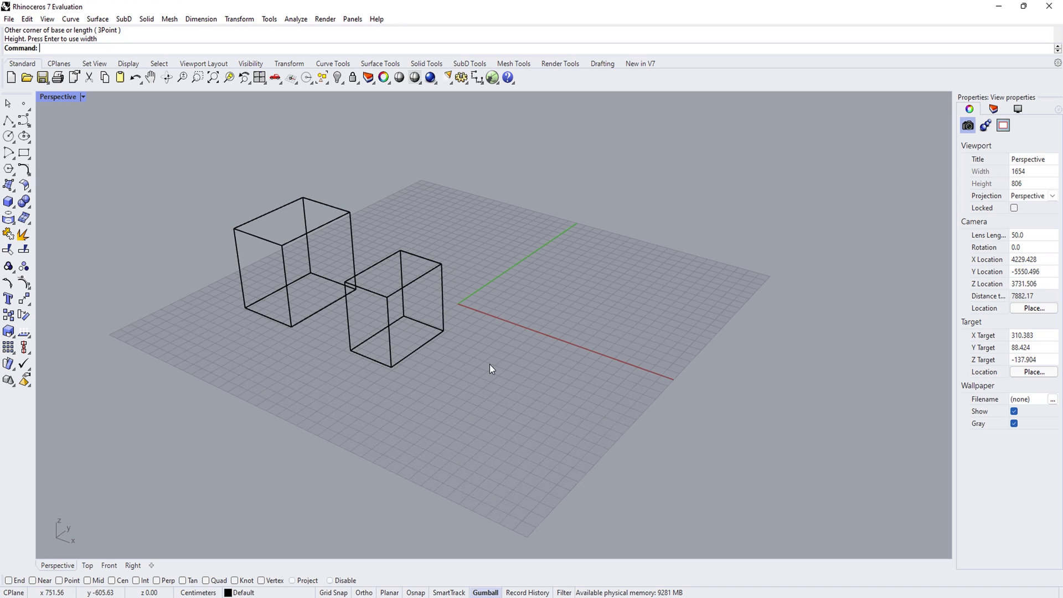
left_click(8, 201)
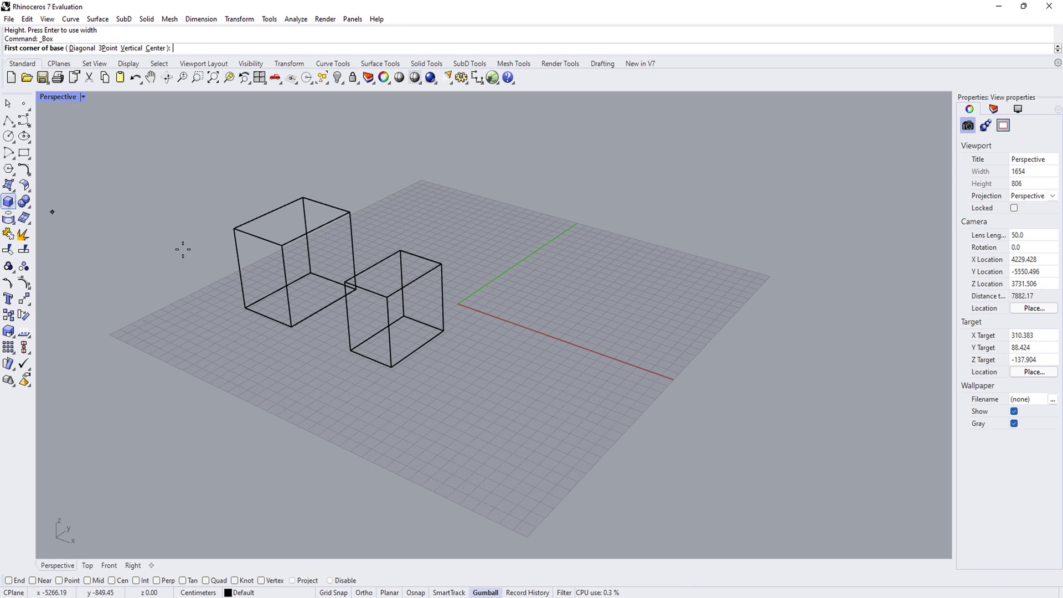
left_click(460, 393)
left_click(547, 373)
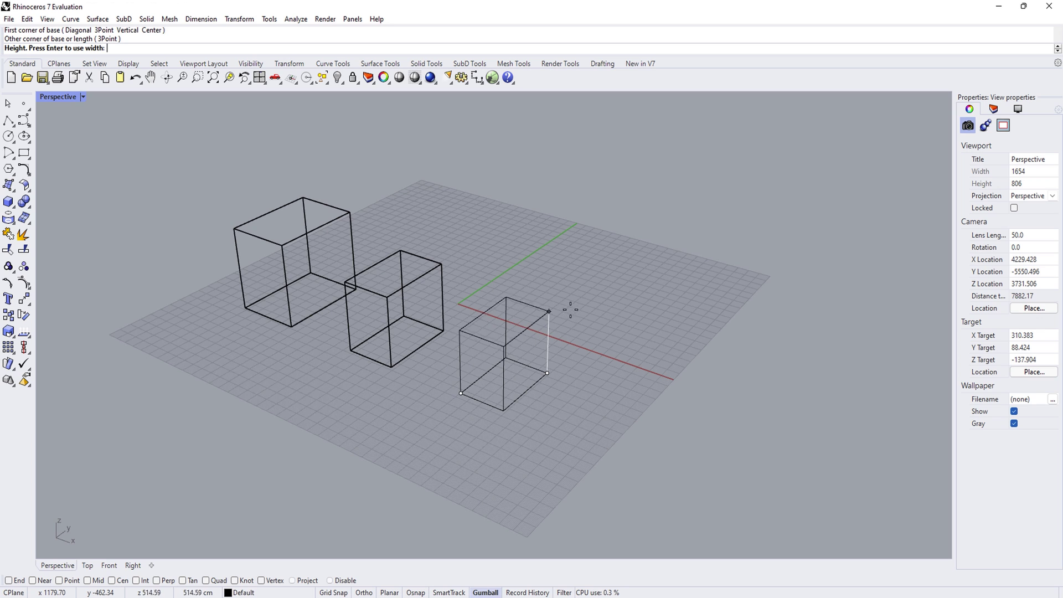
left_click(571, 334)
left_click(400, 77)
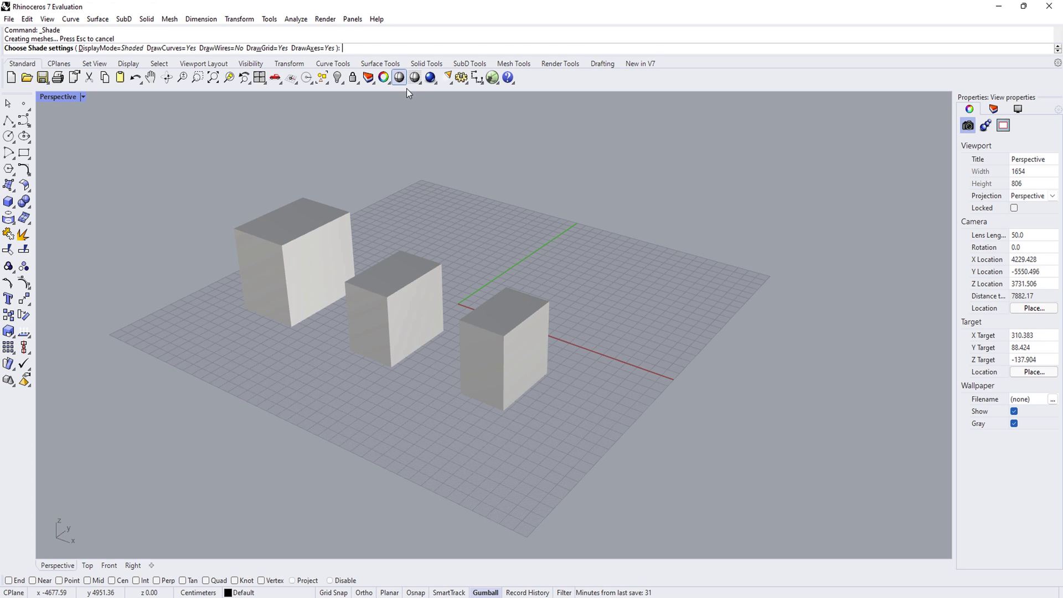
mouse_move(406, 94)
right_mouse_down()
mouse_move(672, 247)
mouse_move(603, 289)
mouse_move(609, 303)
mouse_move(621, 278)
right_mouse_up()
key("Return")
left_click_drag(678, 381, 219, 214)
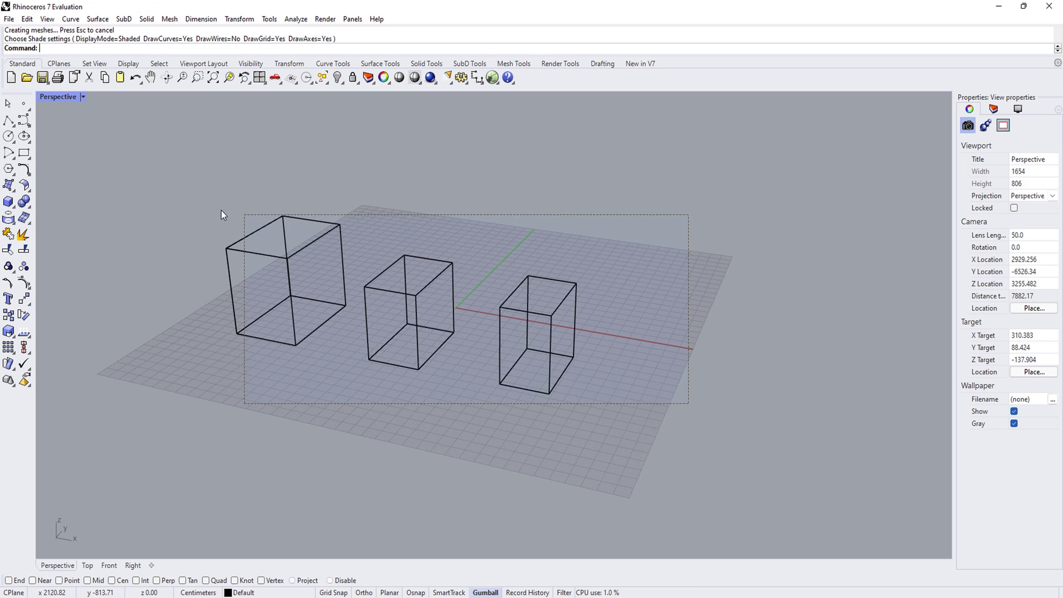
key("Delete")
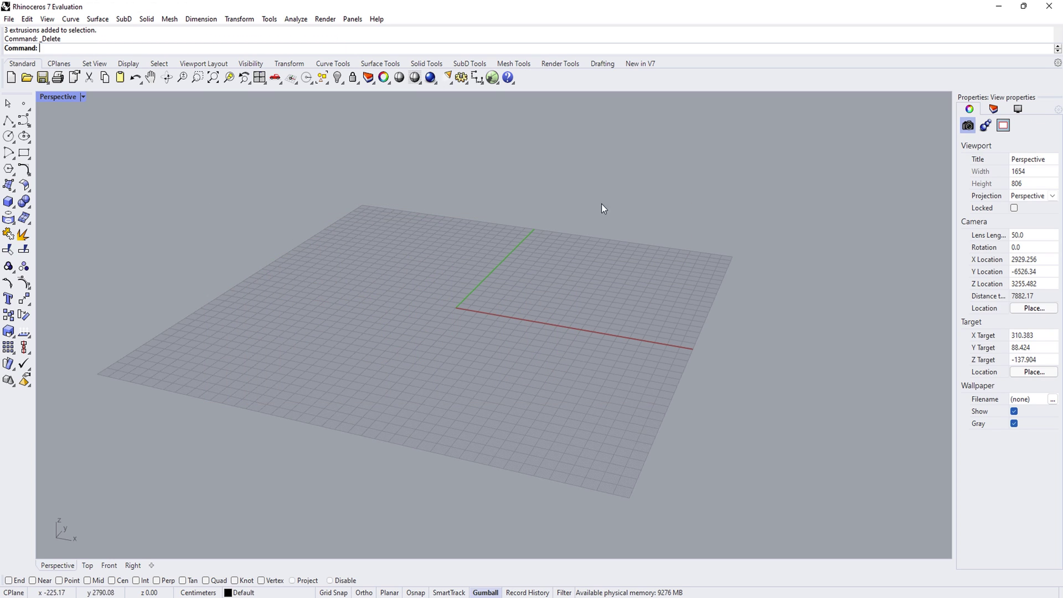
left_click(993, 108)
left_click(1016, 109)
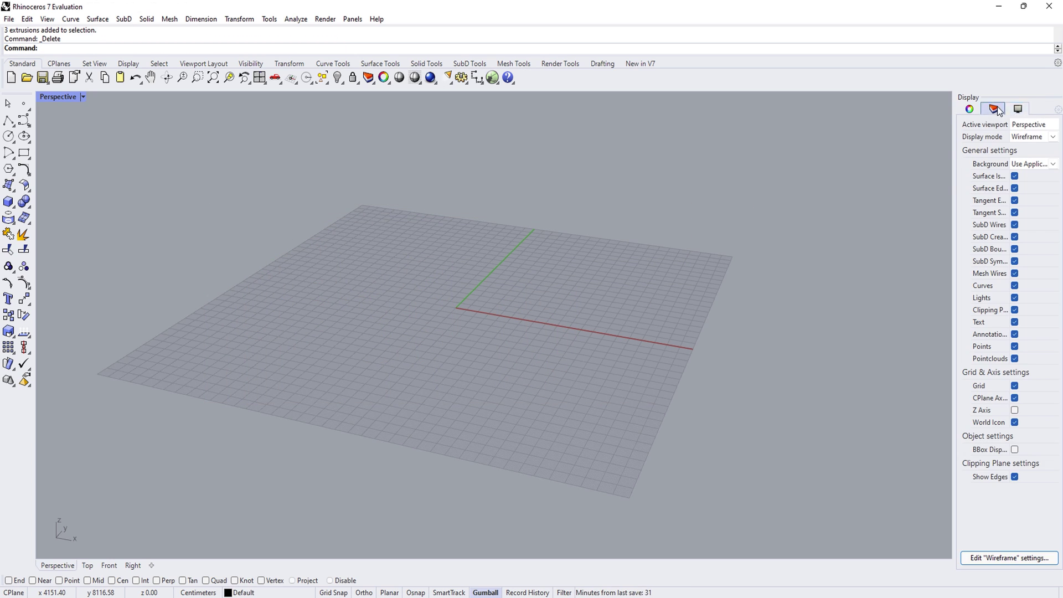
left_click(971, 109)
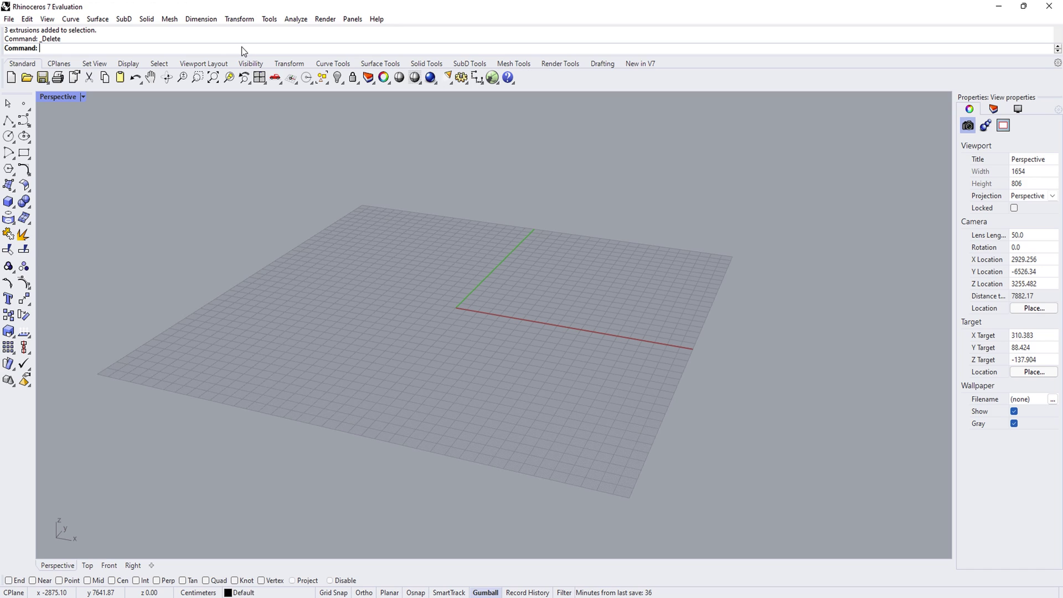
type("Grasshopper")
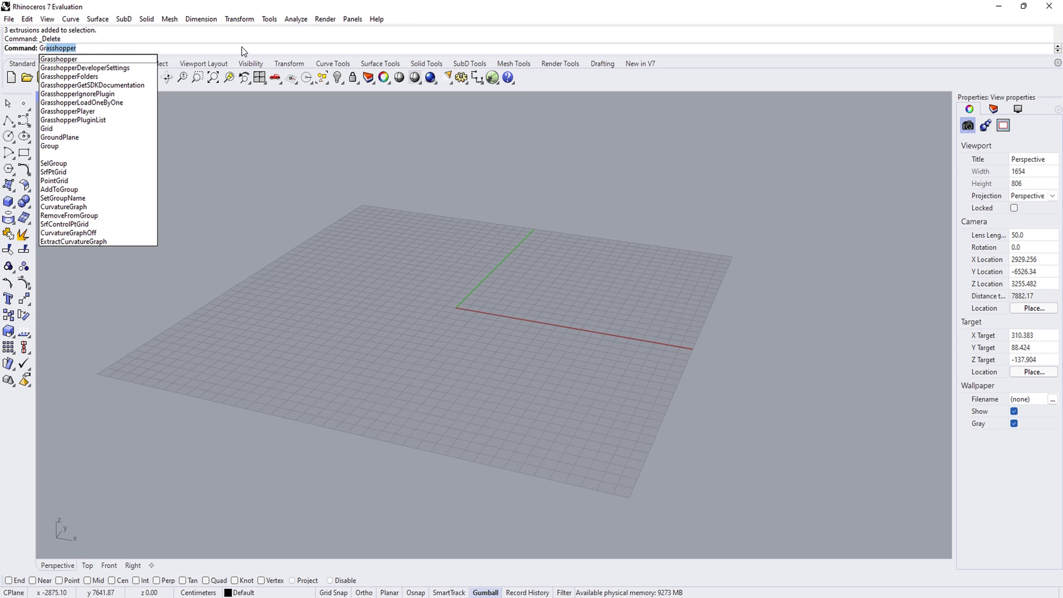
key("Escape")
left_click(384, 19)
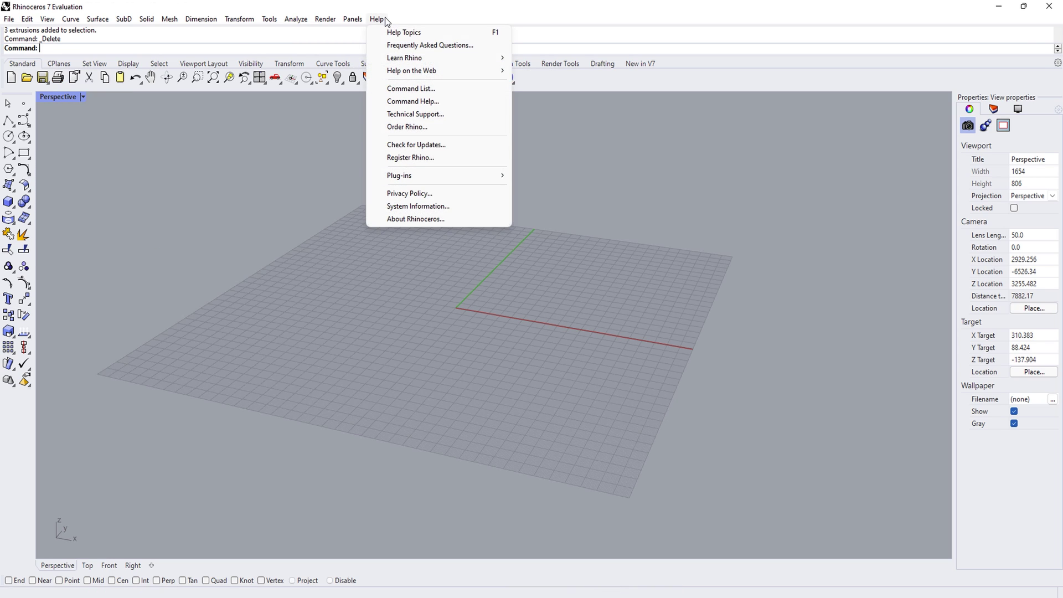
left_click(457, 219)
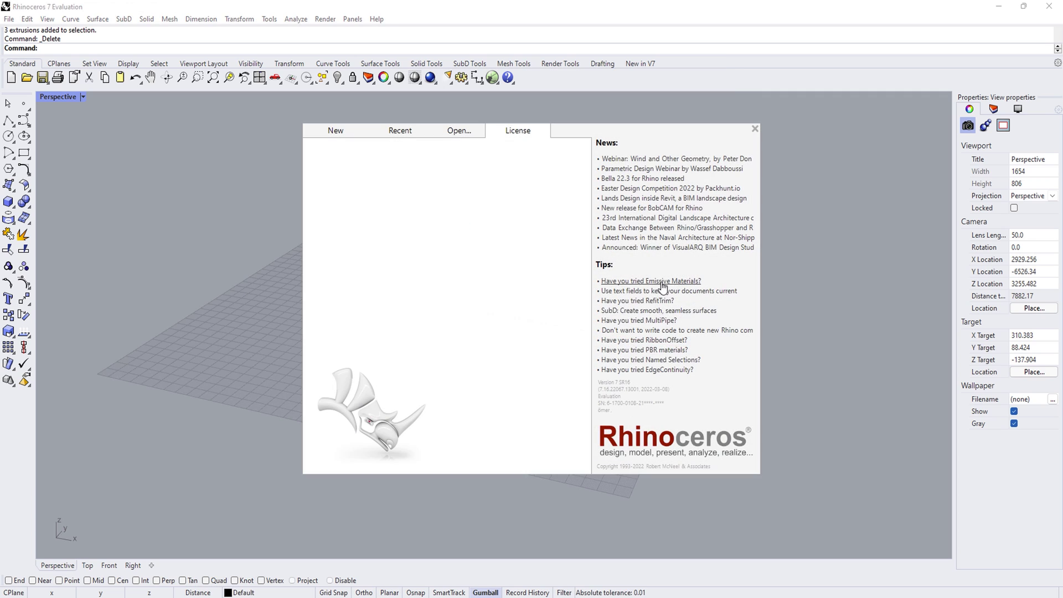
left_click_drag(659, 382, 593, 378)
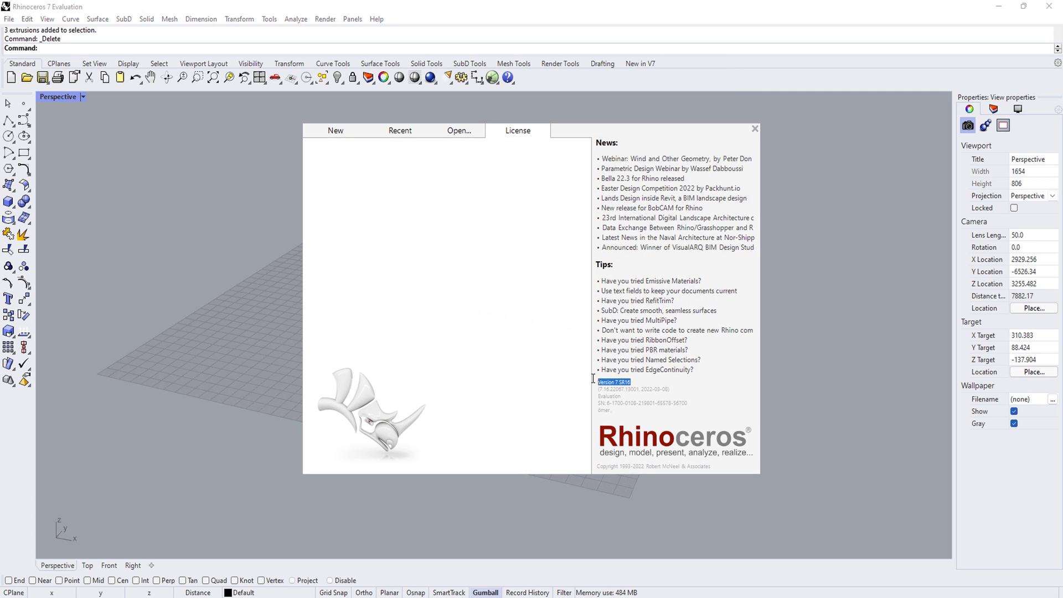
left_click(756, 131)
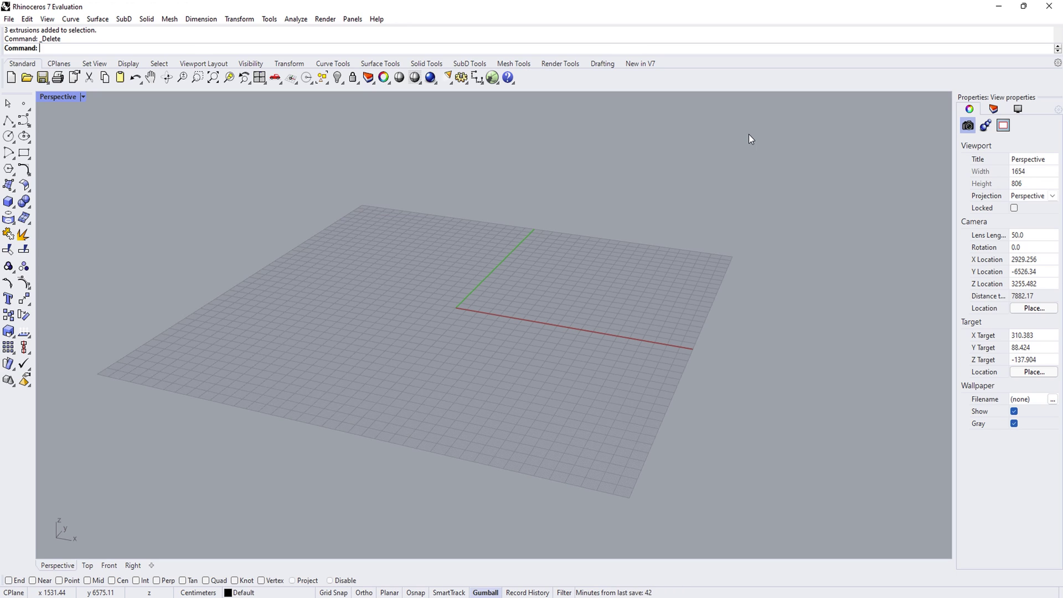
Launch Grasshopper with the Gras command and snap its window to the right half of the screen
type("Gra")
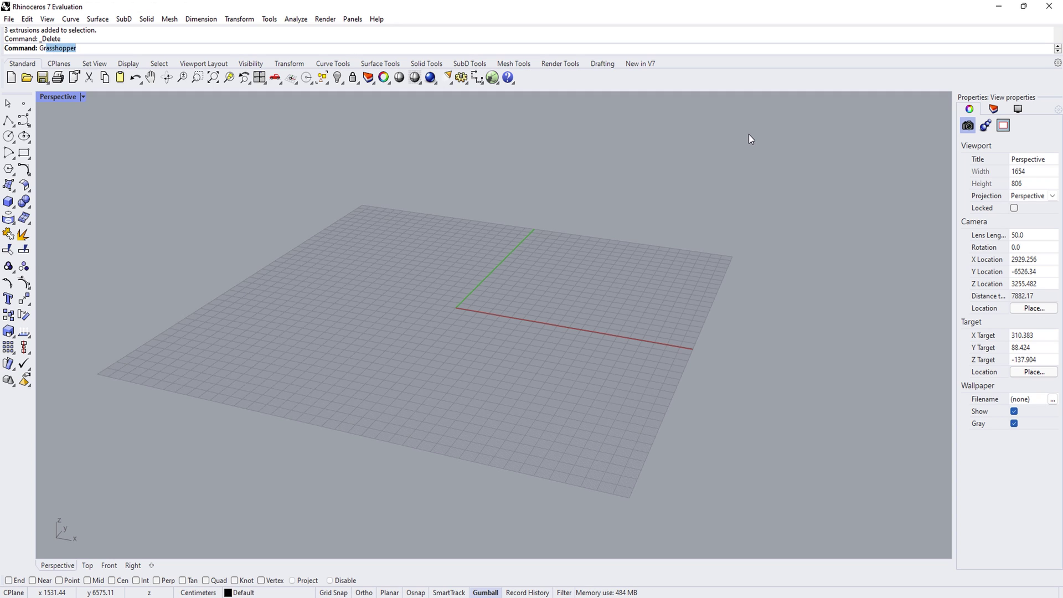
type("s")
key("Return")
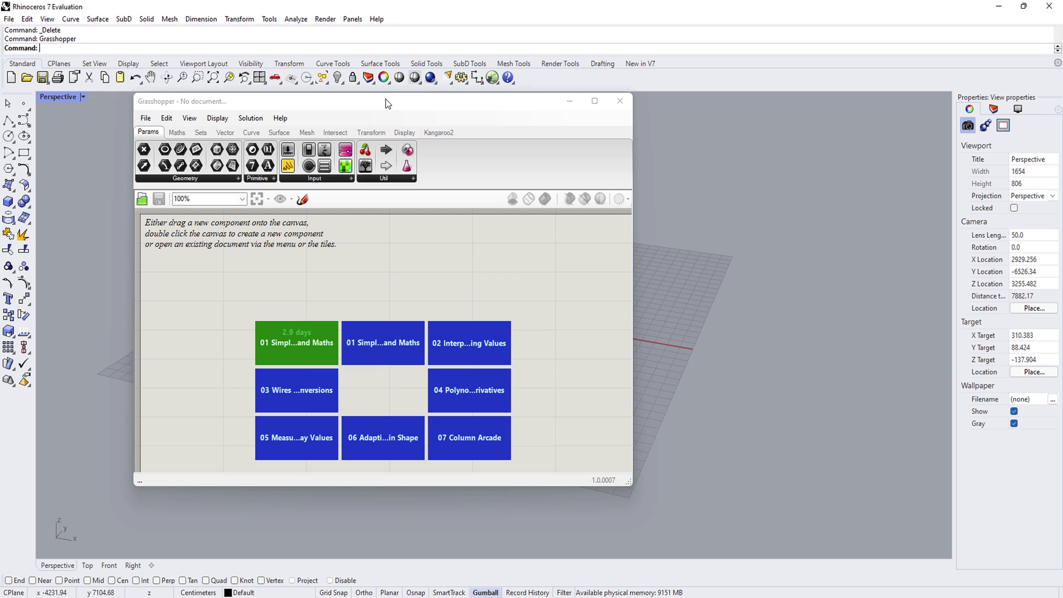
mouse_move(381, 105)
left_mouse_down()
mouse_move(602, 129)
mouse_move(628, 120)
left_mouse_up()
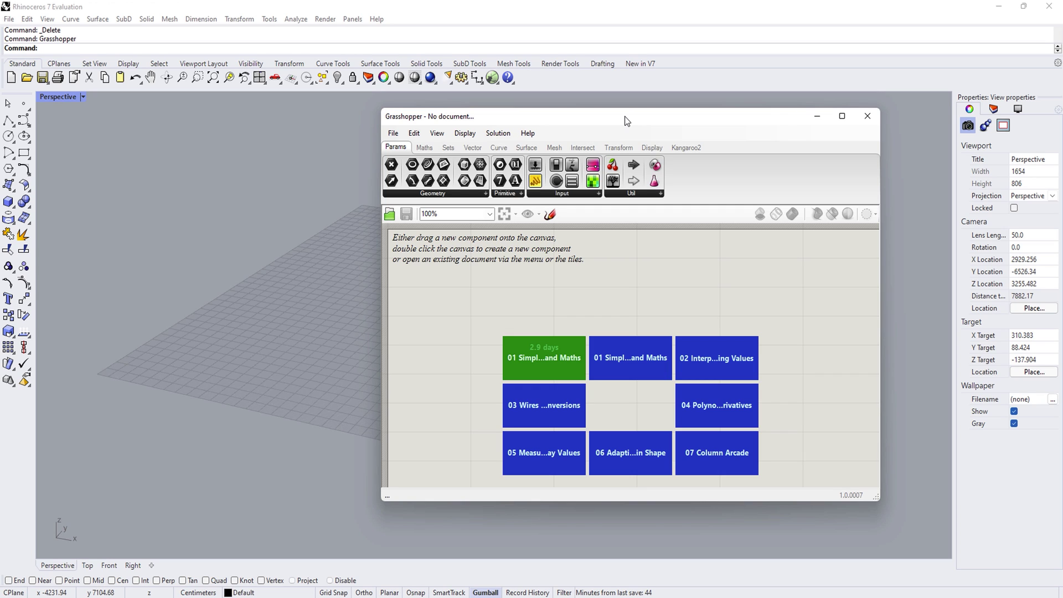
double_click(624, 116)
double_click(625, 116)
left_click_drag(624, 116, 1058, 174)
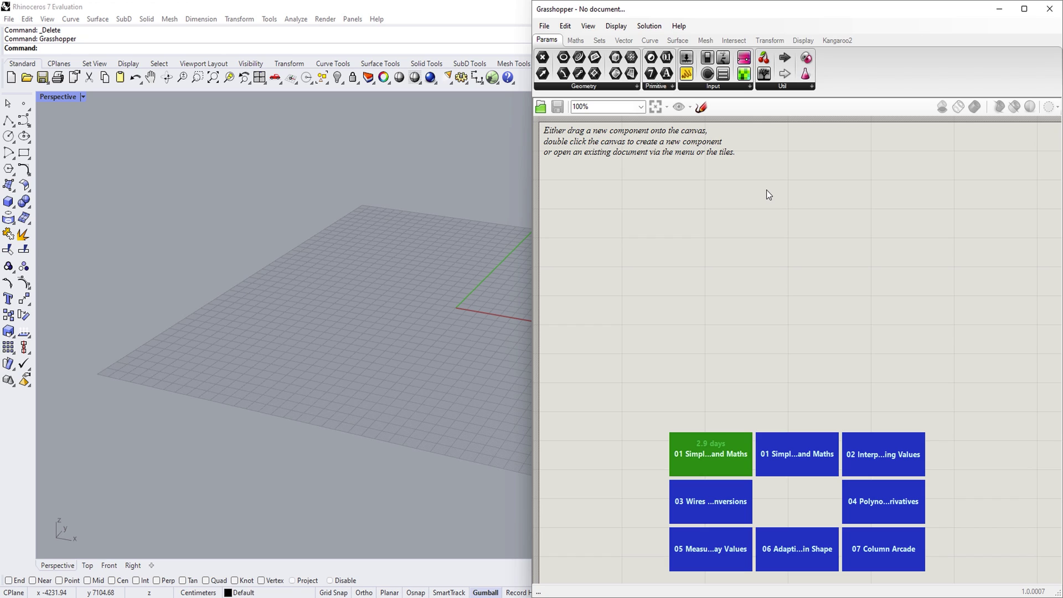
left_click(543, 26)
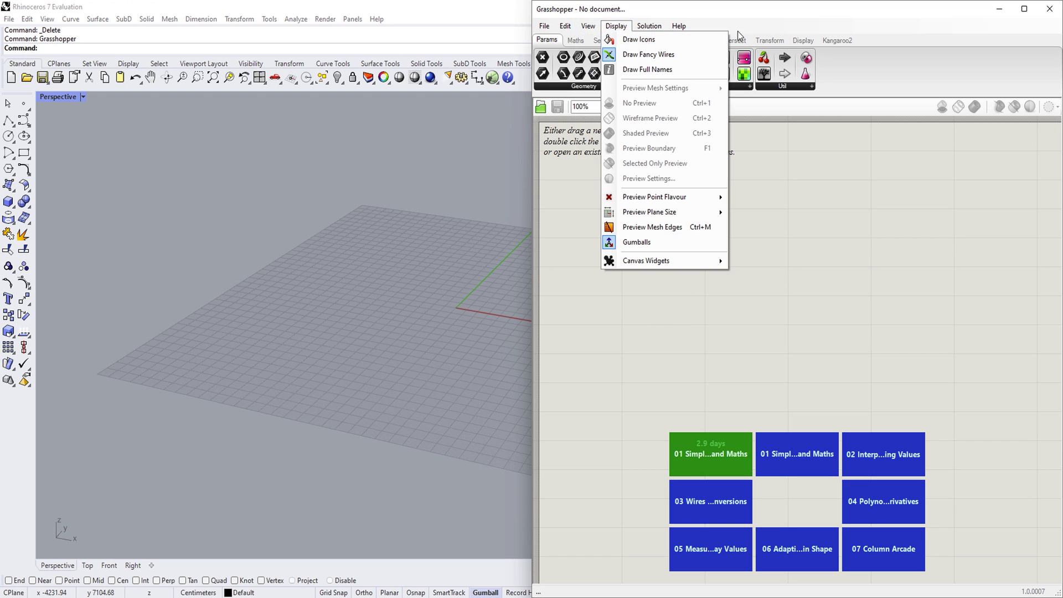
left_click(662, 191)
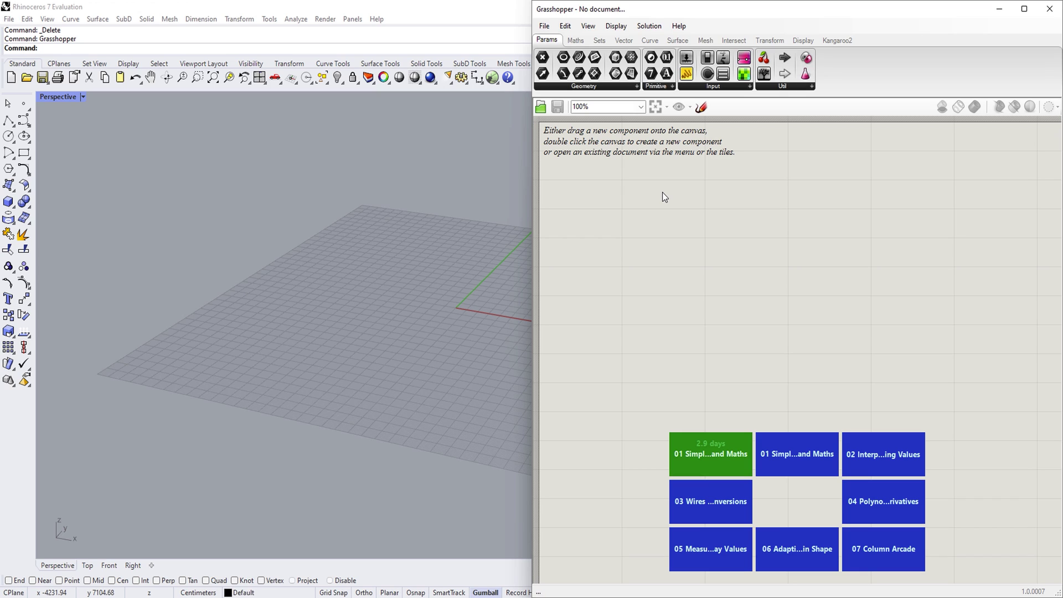
left_click(544, 27)
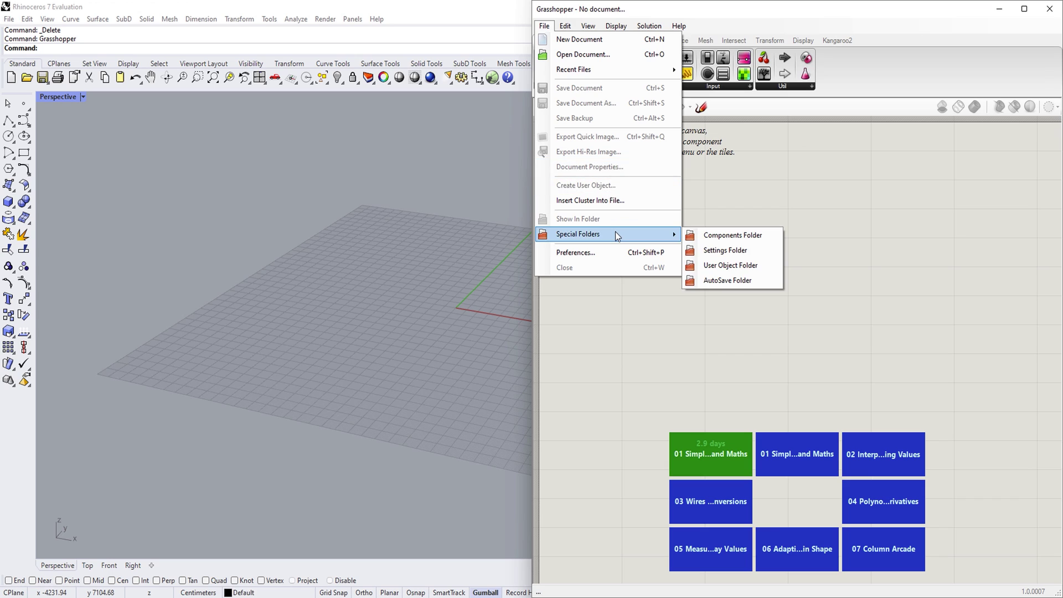
mouse_move(578, 234)
left_click(640, 252)
left_click_drag(565, 105, 512, 120)
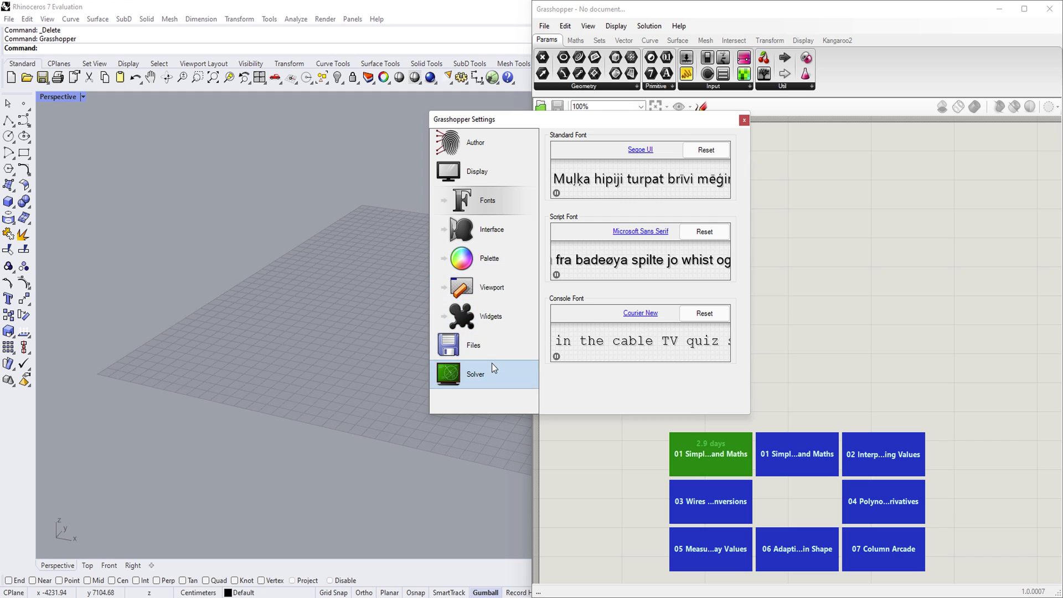
left_click(744, 121)
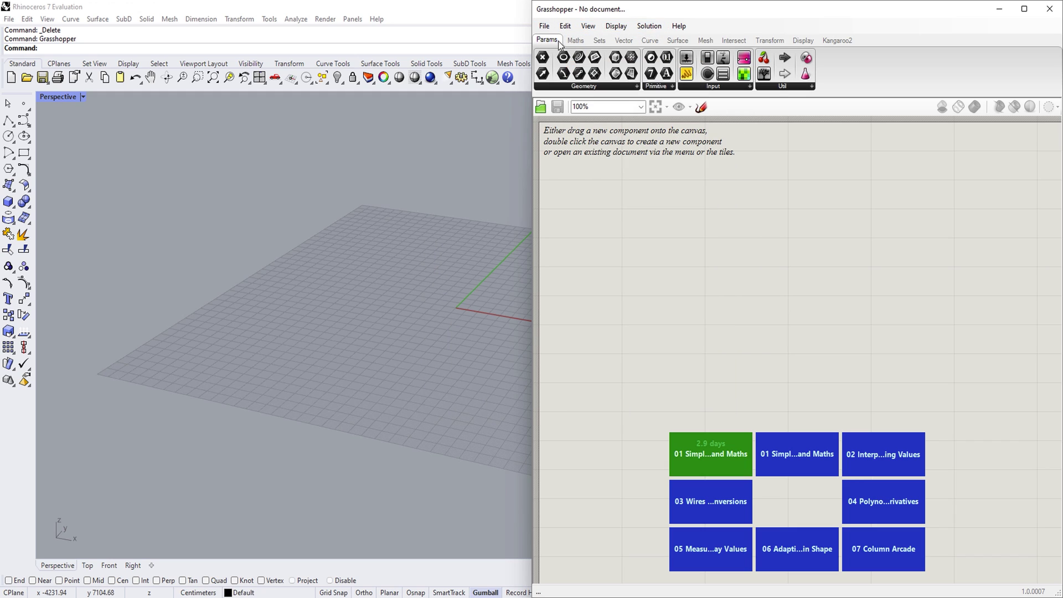
left_click(576, 41)
left_click(624, 41)
left_click(650, 40)
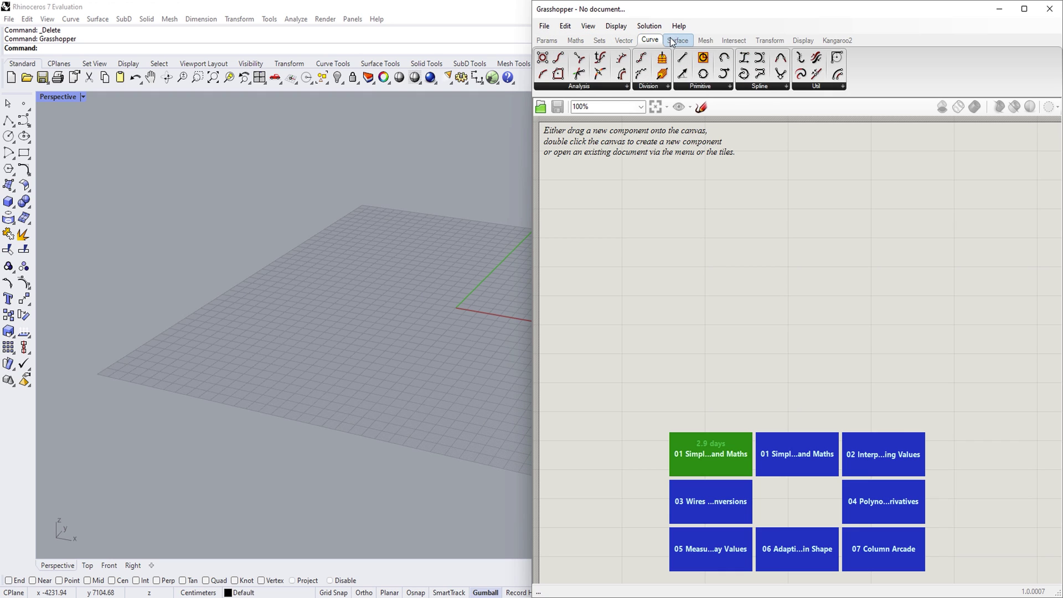
left_click(706, 41)
left_click(769, 40)
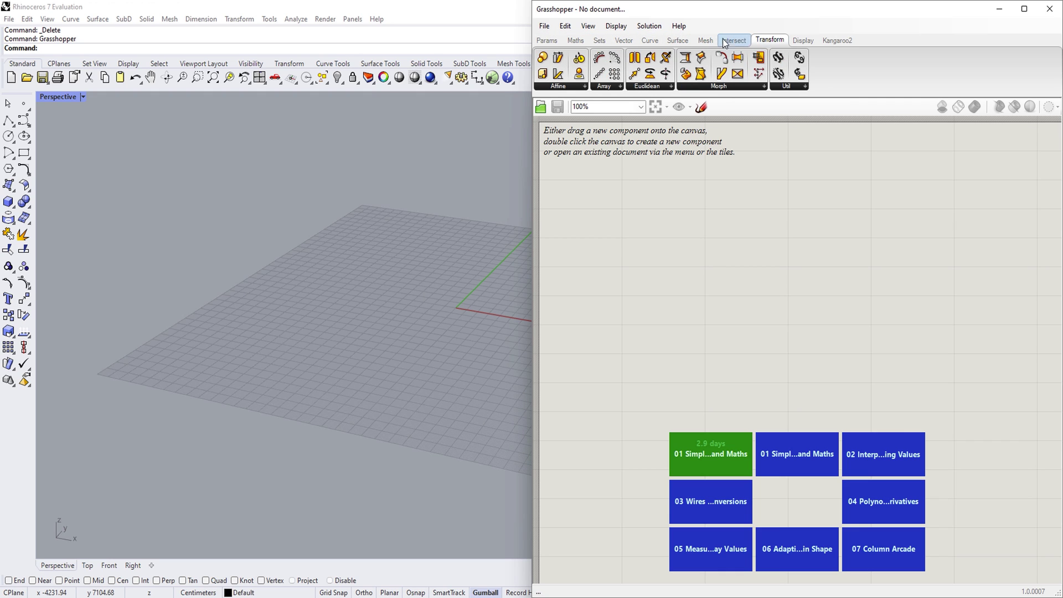
left_click(546, 40)
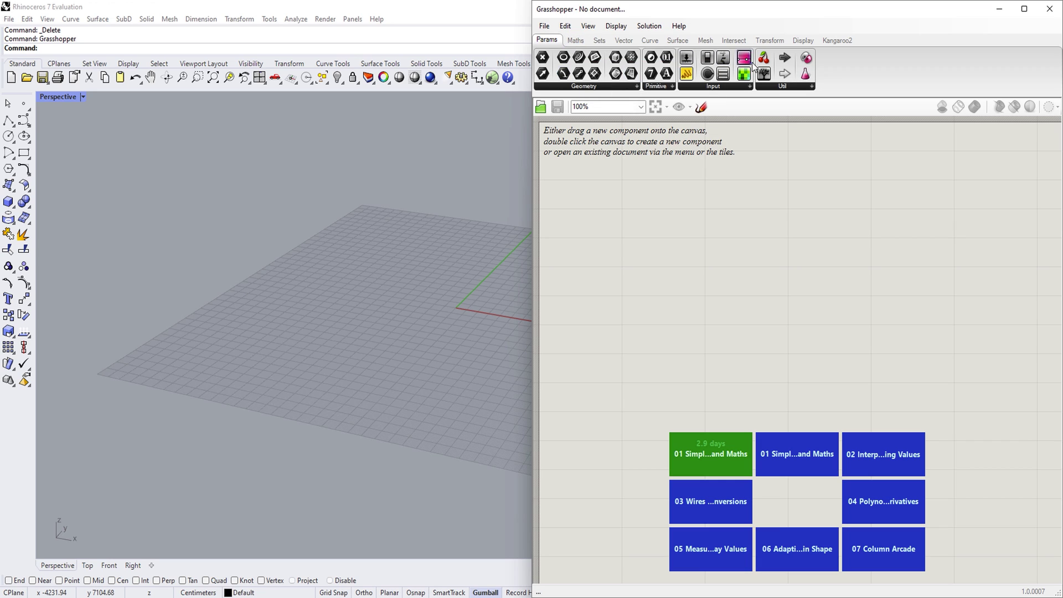
left_click(619, 86)
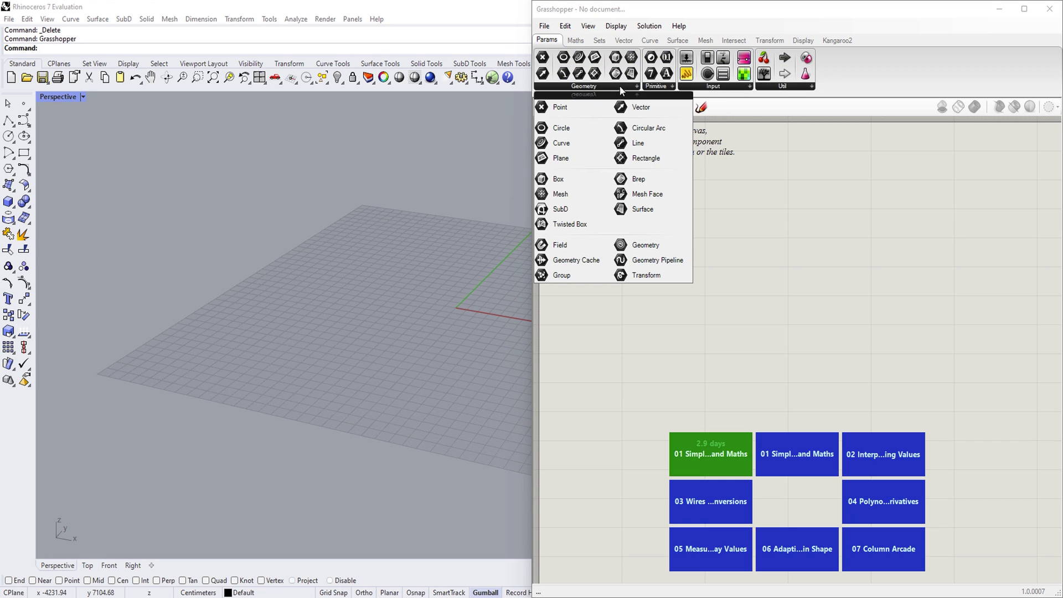
left_click(658, 87)
left_click(710, 86)
left_click(767, 87)
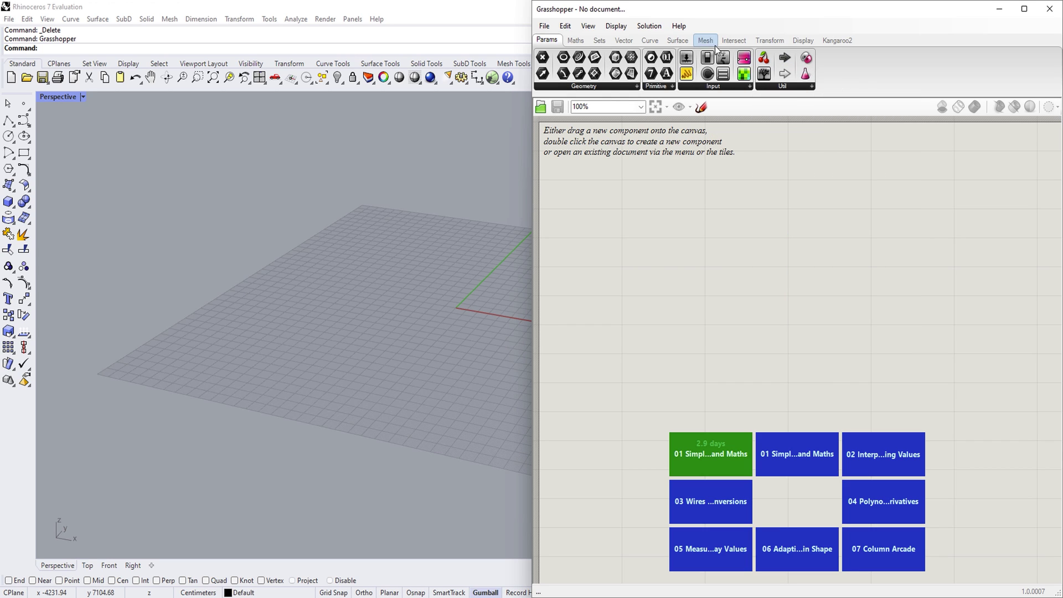
left_click(648, 42)
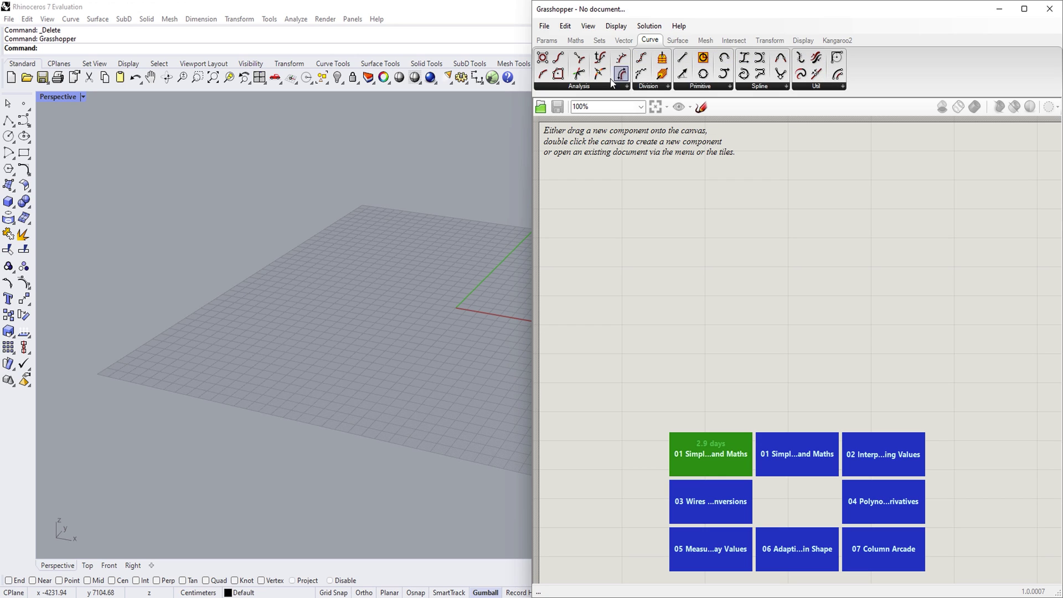
left_click(596, 88)
left_click(700, 87)
left_click(766, 87)
left_click(682, 40)
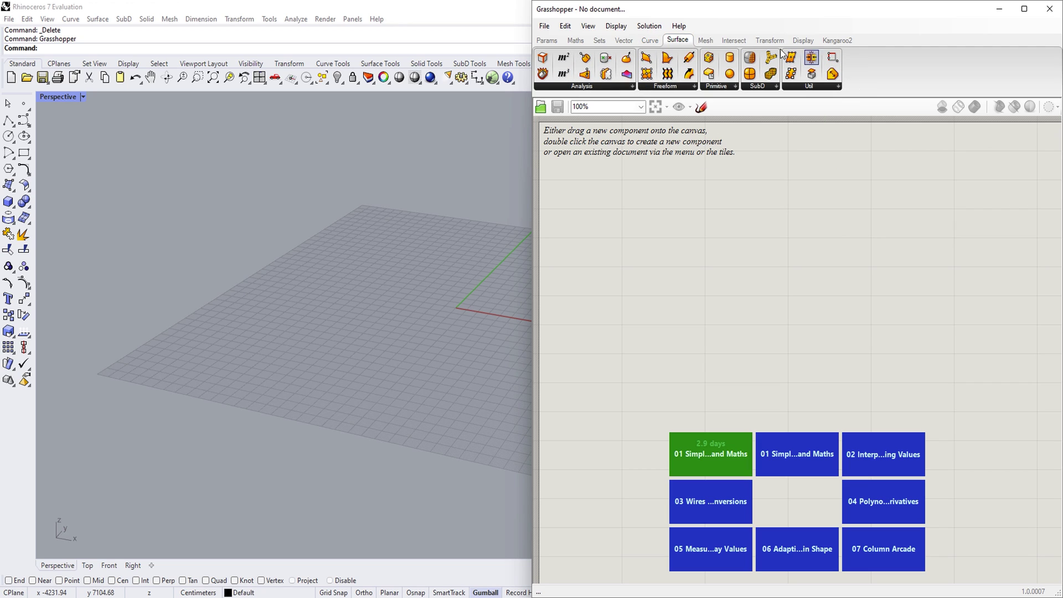
left_click(706, 41)
left_click(777, 44)
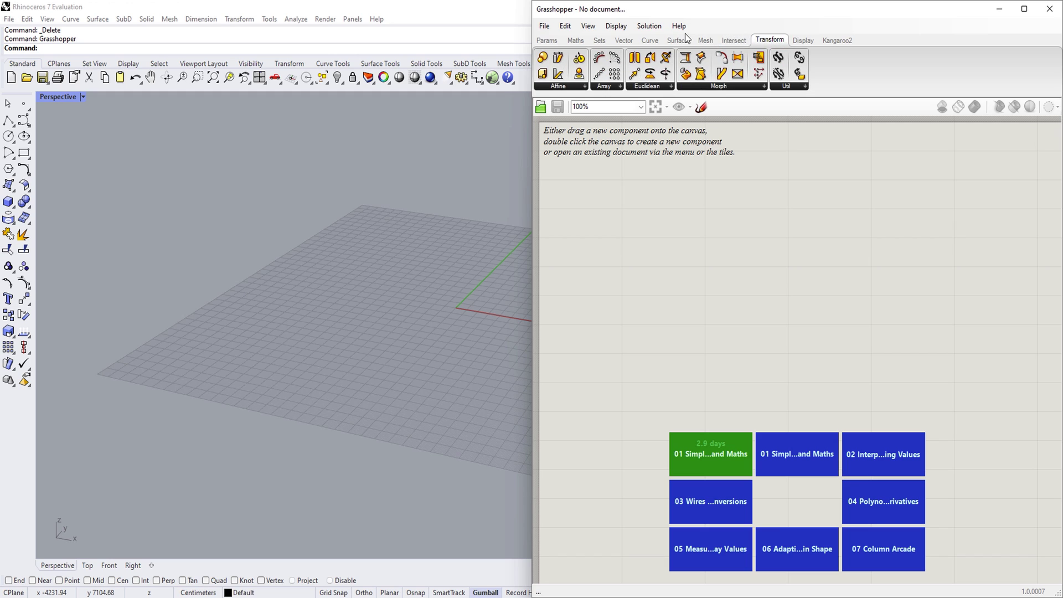
left_click(624, 42)
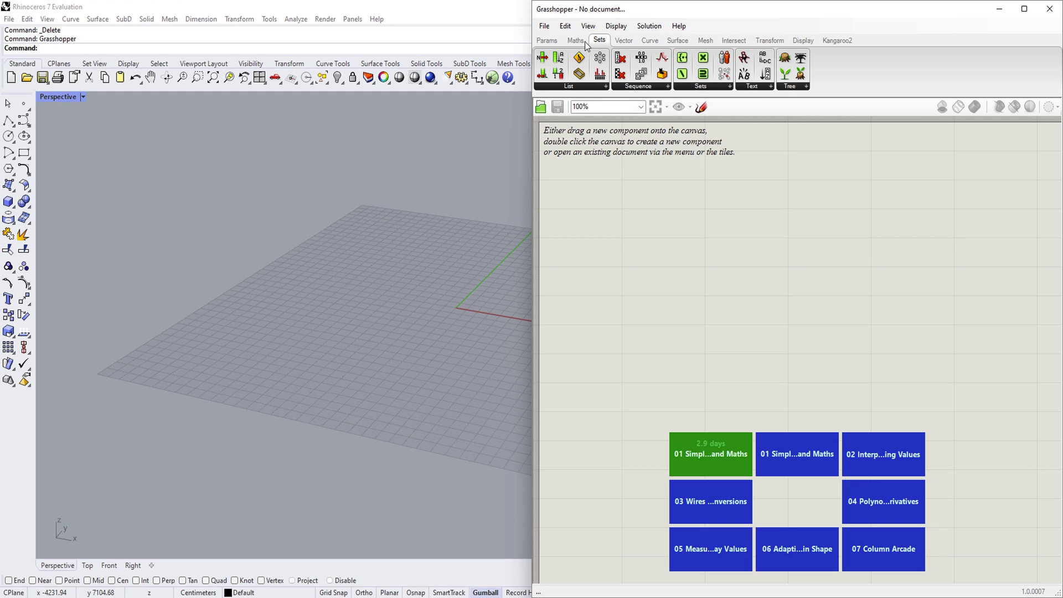
left_click(548, 41)
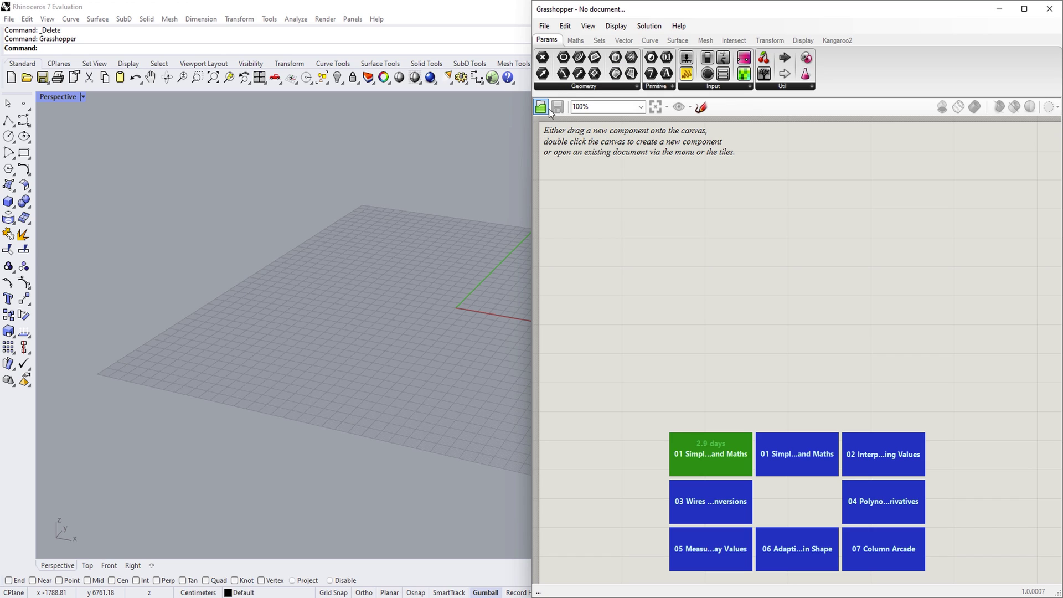
left_click(642, 107)
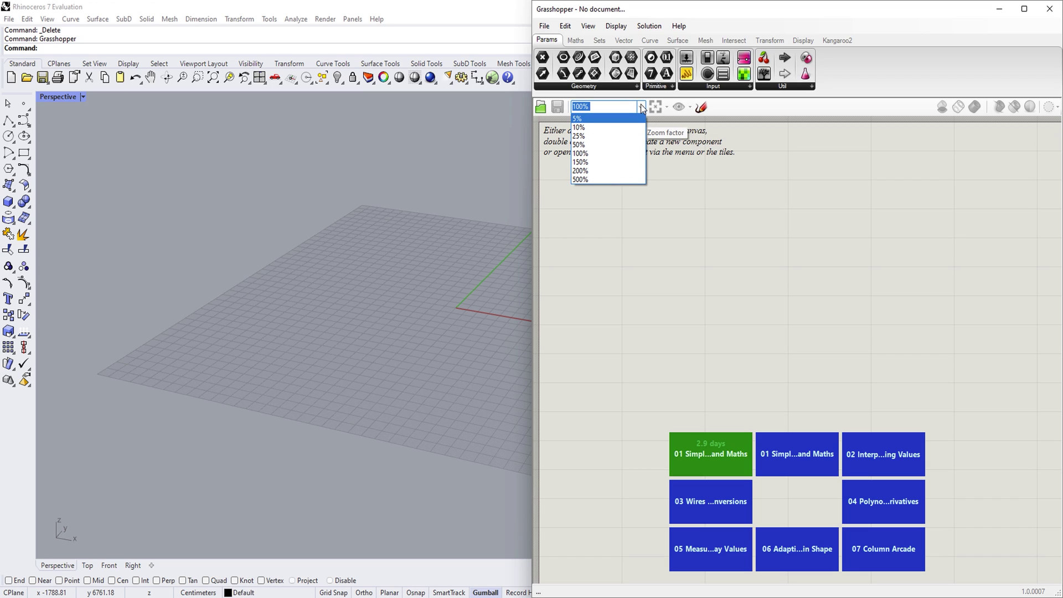
left_click(642, 107)
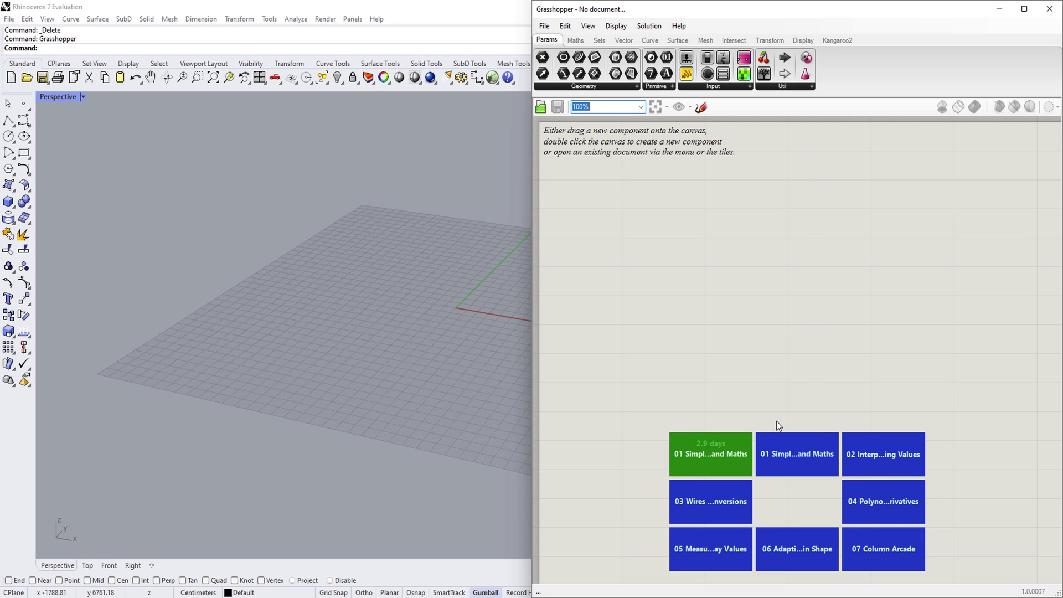
mouse_move(611, 248)
right_mouse_down()
mouse_move(688, 349)
mouse_move(678, 323)
mouse_move(688, 269)
right_mouse_up()
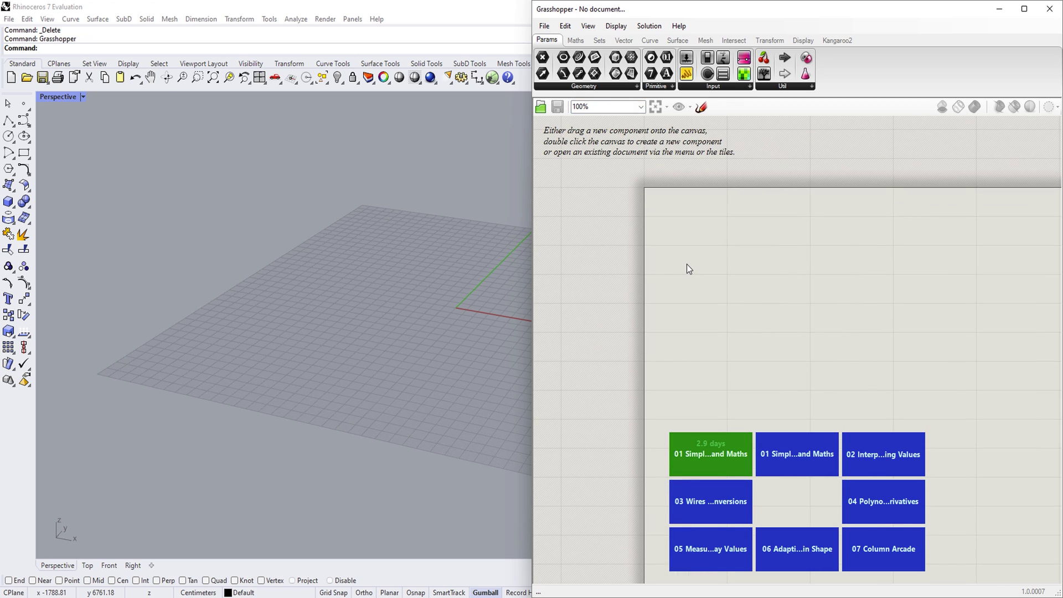
scroll(686, 264, "down", 1)
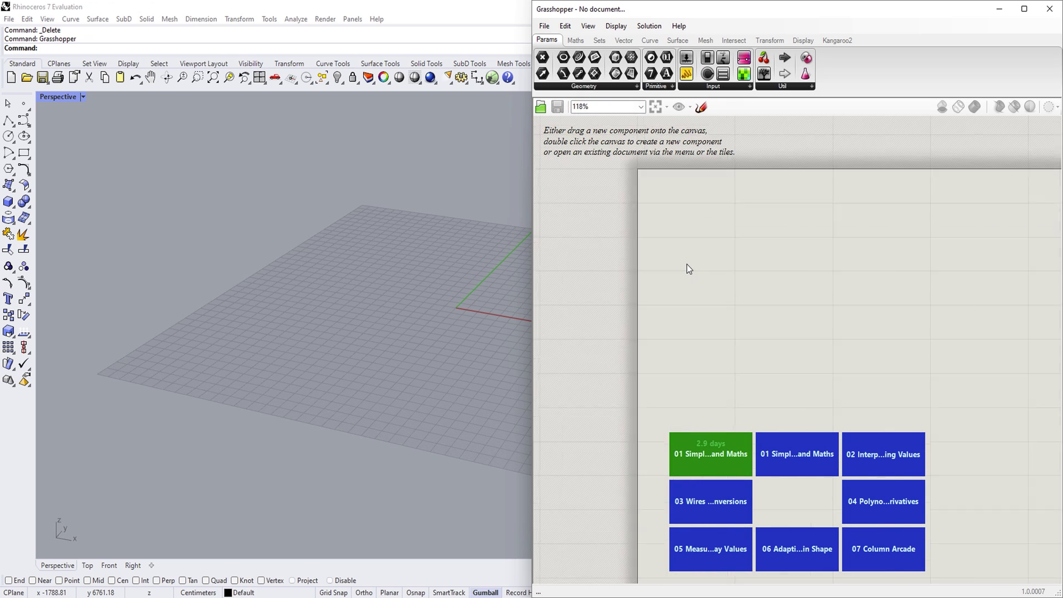
scroll(686, 264, "up", 1)
scroll(687, 264, "up", 1)
Draw a circle of diameter 1000 left of the origin, then select it
scroll(130, 242, "down", 3)
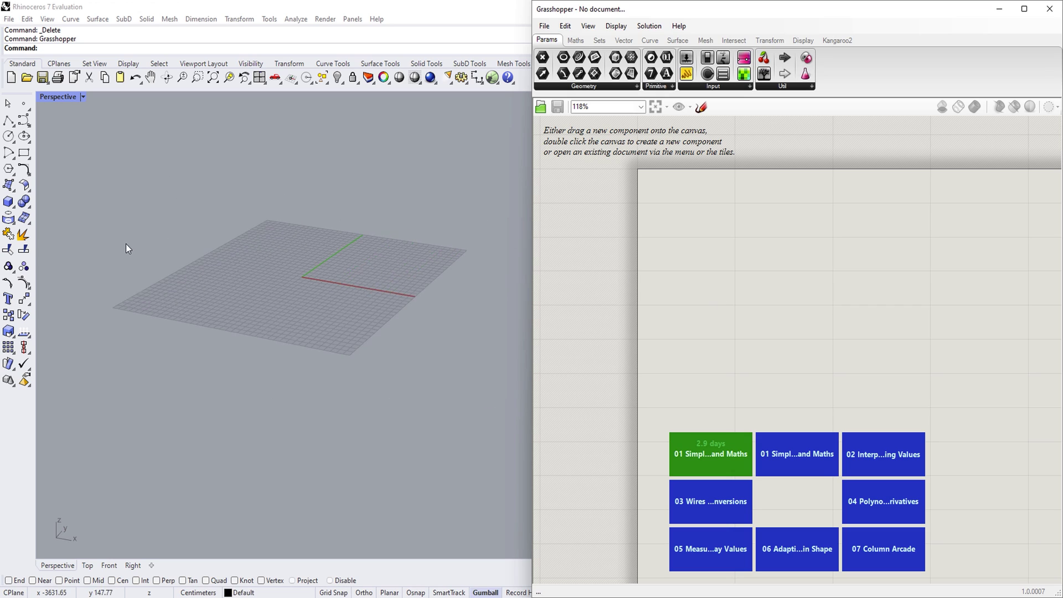
right_click_drag(303, 303, 357, 334)
scroll(231, 329, "up", 2)
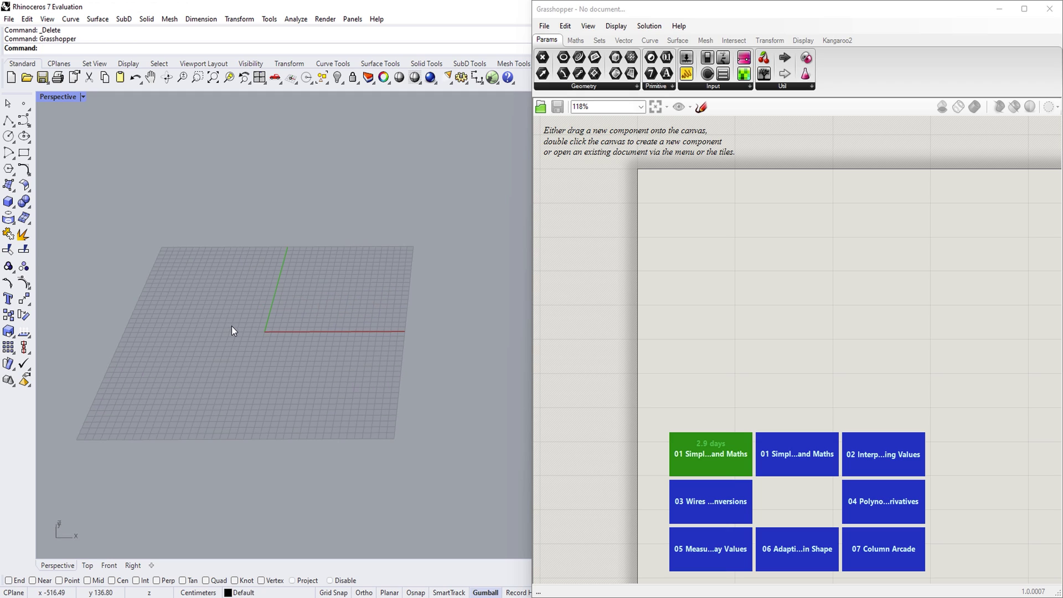
left_click(9, 137)
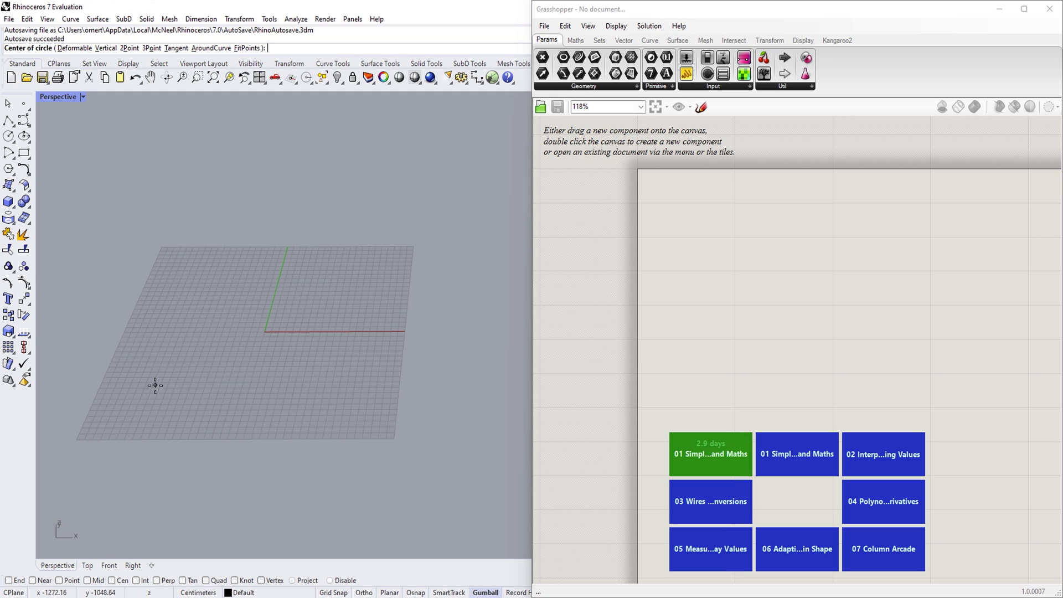
scroll(382, 329, "down", 3)
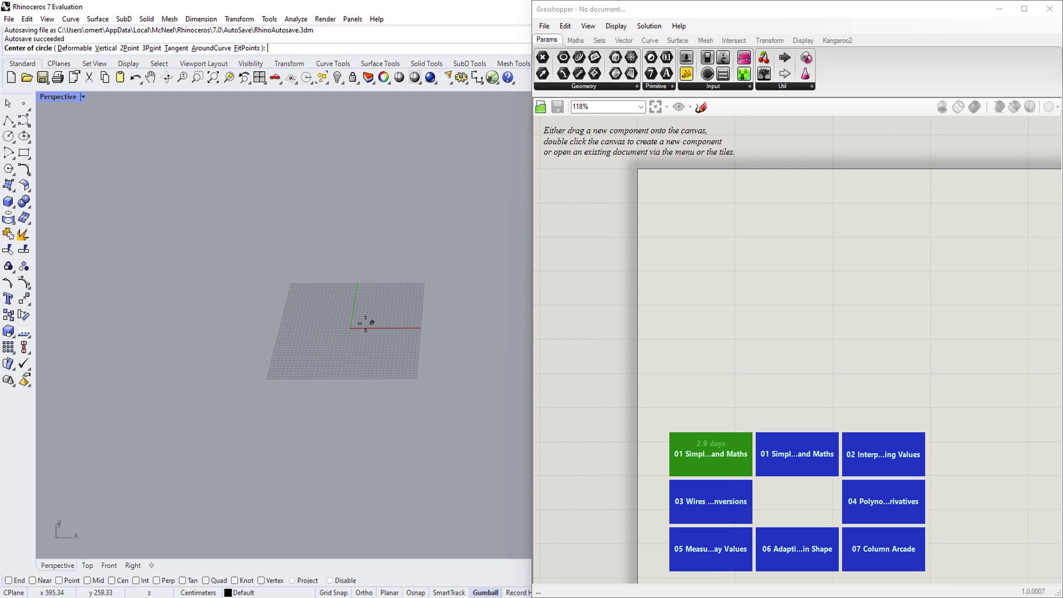
scroll(366, 332, "up", 5)
mouse_move(367, 351)
right_mouse_down()
mouse_move(327, 363)
mouse_move(190, 303)
right_mouse_up()
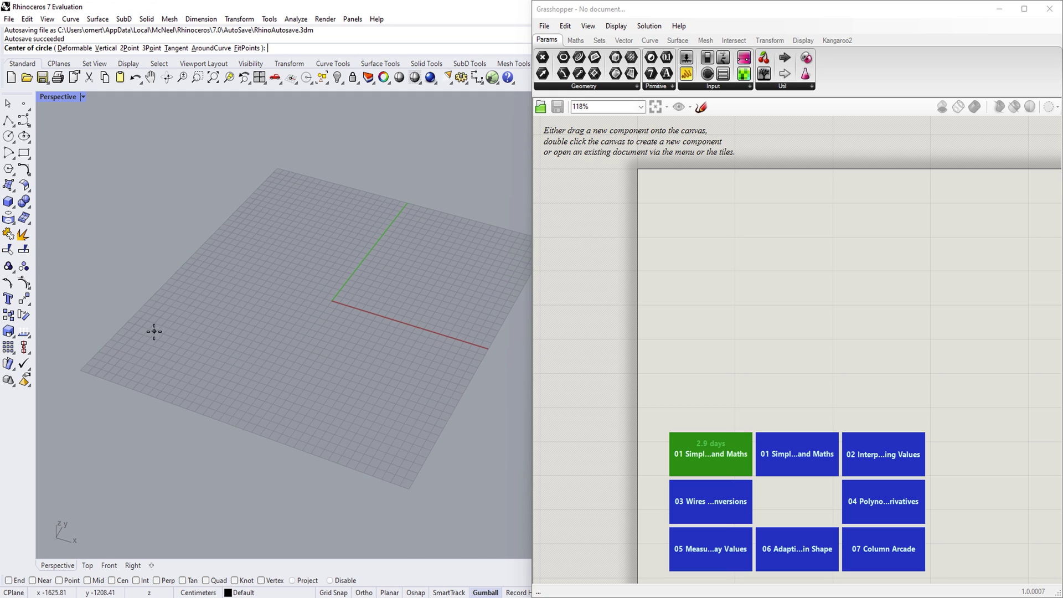
left_click(146, 349)
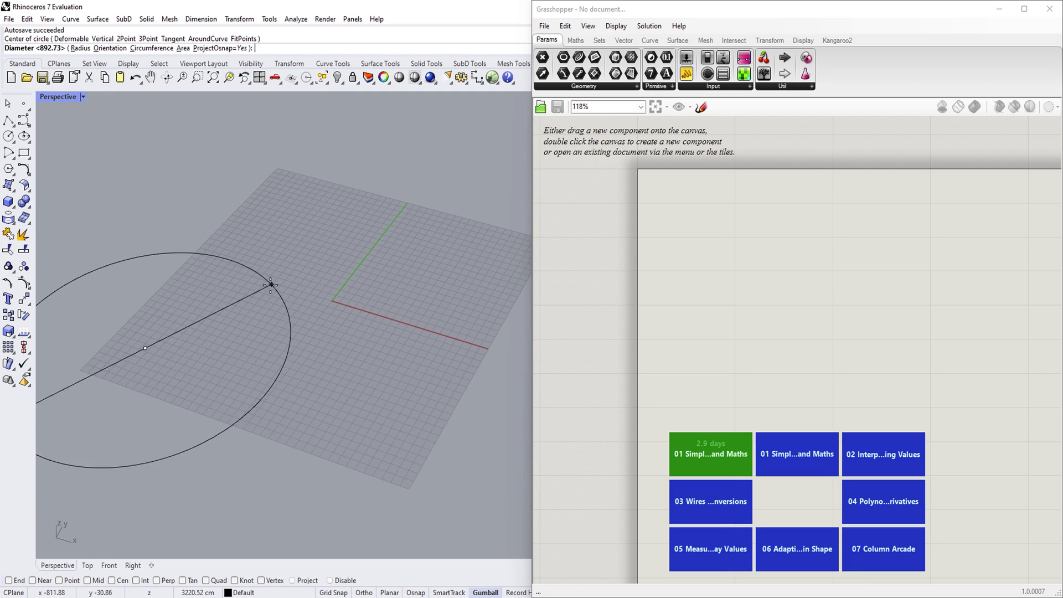
type("1")
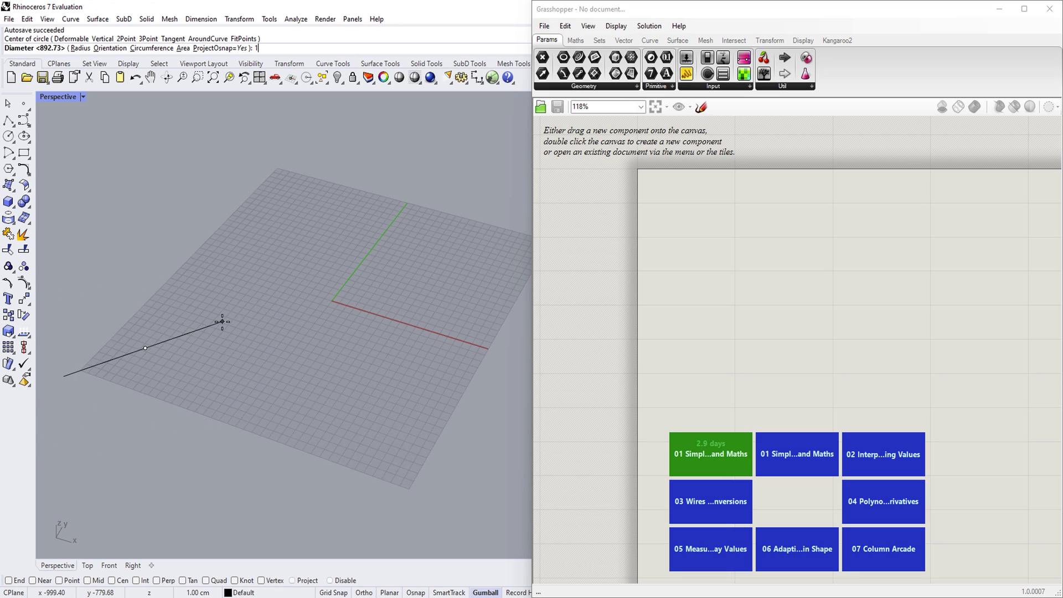
type("000")
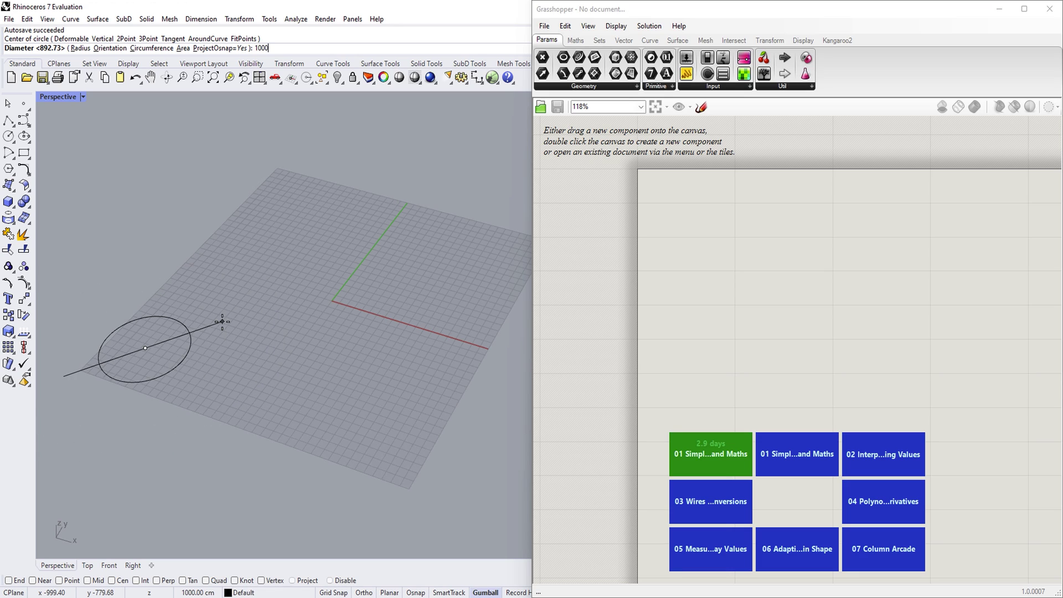
key("Return")
right_click_drag(223, 329, 278, 397)
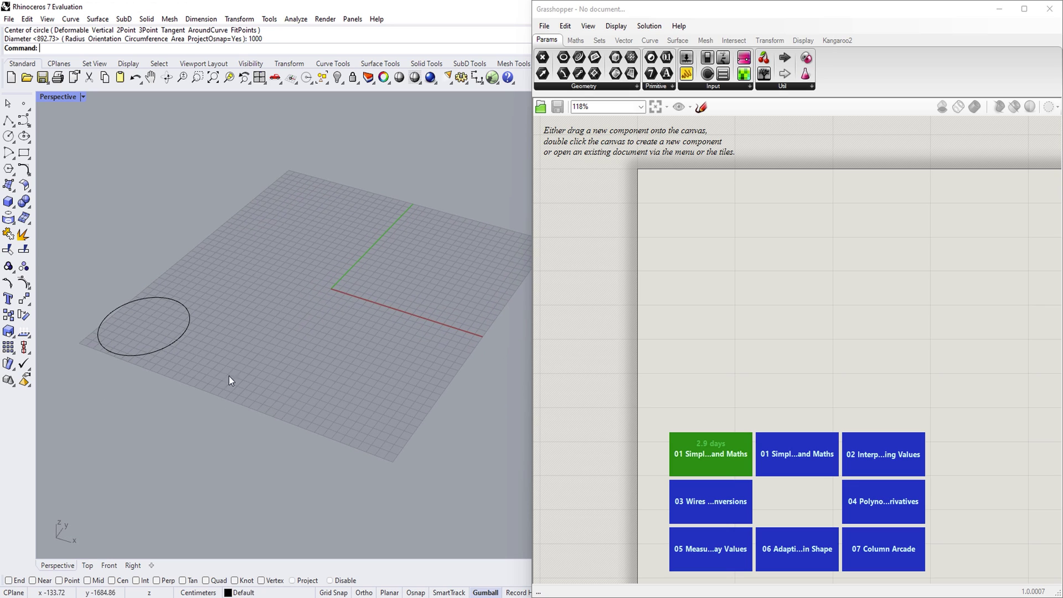
left_click_drag(227, 367, 154, 326)
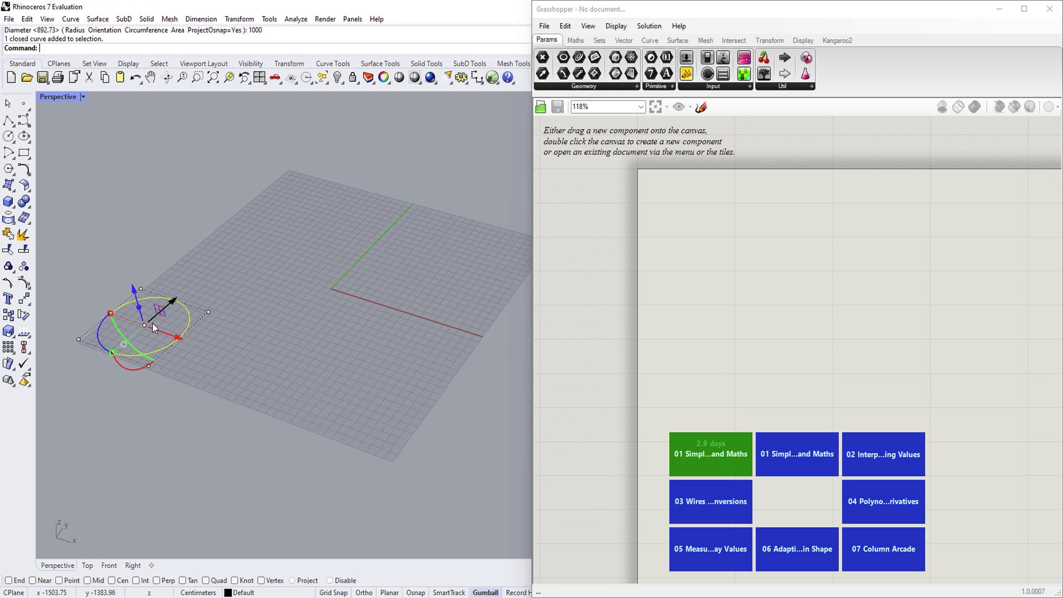
Extrude the circle with ExtrudeCrv into an open cylinder and switch the view to Shaded
type("ExtrudeCrv")
key("Return")
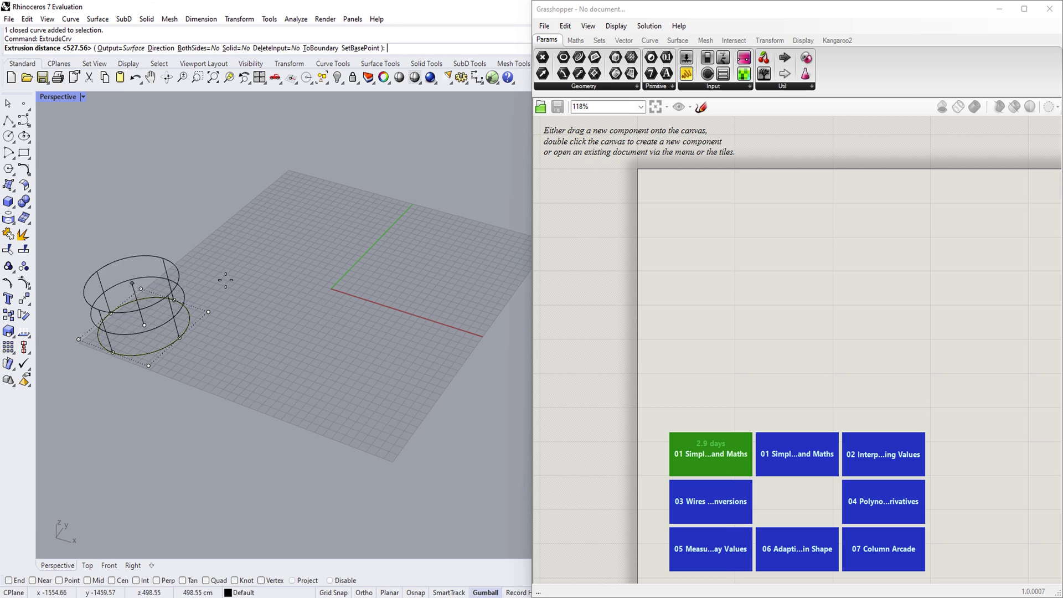
mouse_move(225, 280)
right_mouse_down()
mouse_move(341, 302)
mouse_move(224, 278)
right_mouse_up()
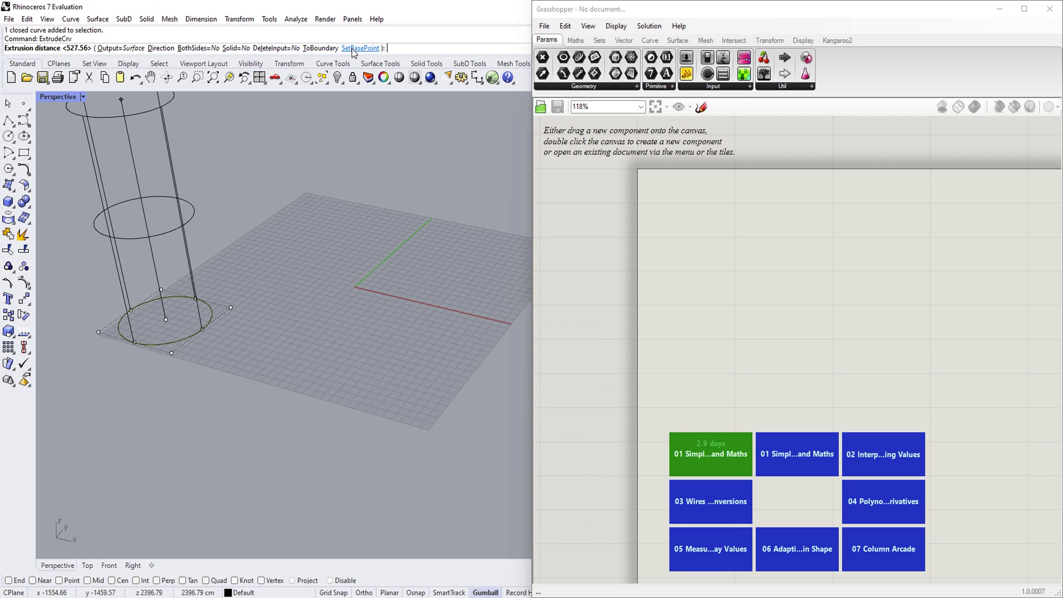
left_click(245, 258)
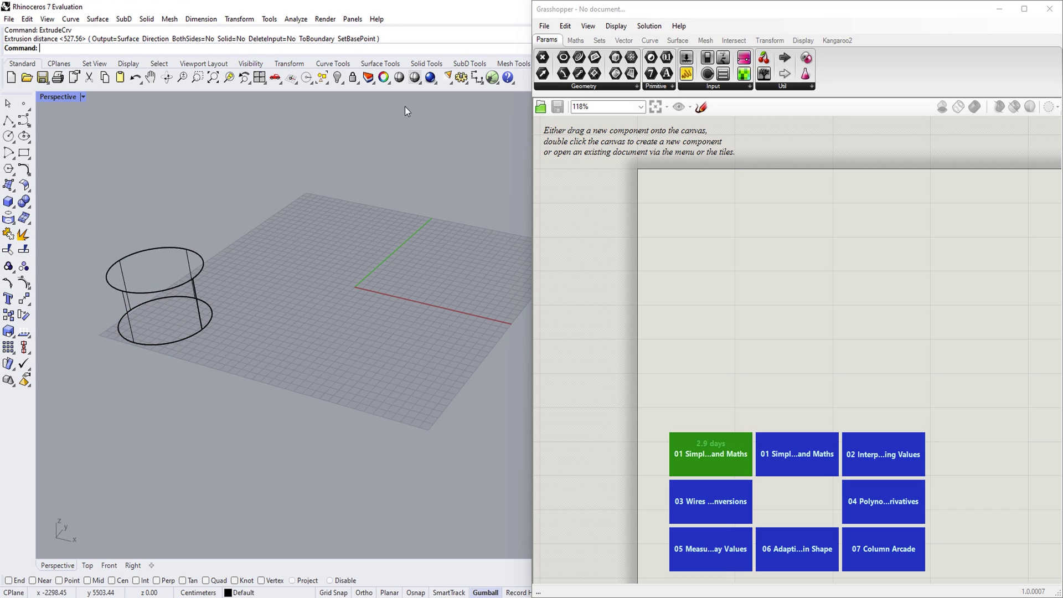
left_click(399, 77)
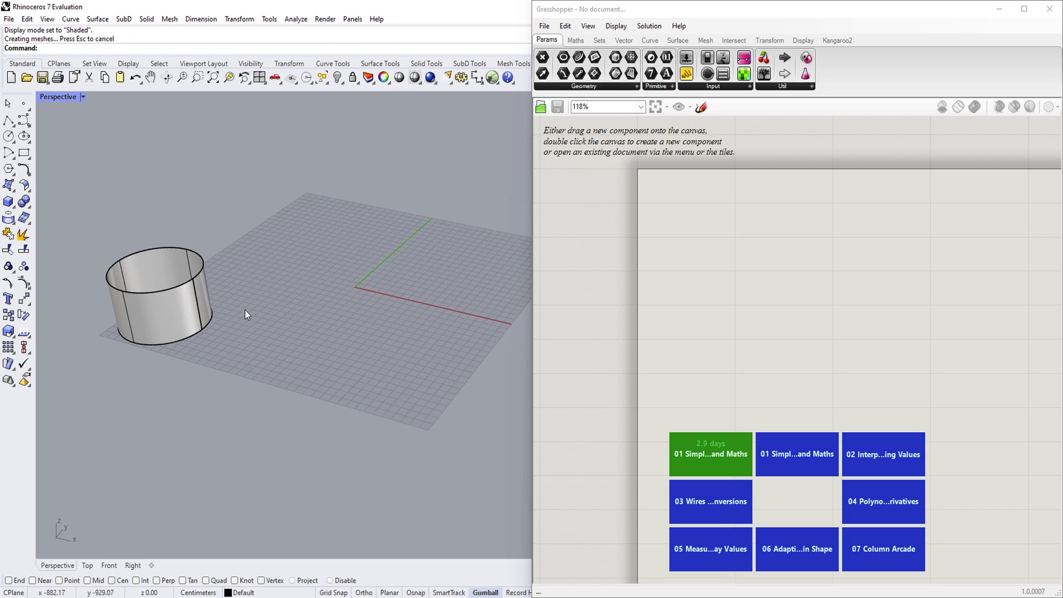
Select the cylinder's base circle and drag one of its control points outward
mouse_move(244, 310)
right_mouse_down()
mouse_move(304, 309)
mouse_move(300, 401)
mouse_move(393, 366)
mouse_move(349, 379)
mouse_move(356, 404)
mouse_move(323, 369)
mouse_move(254, 390)
right_mouse_up()
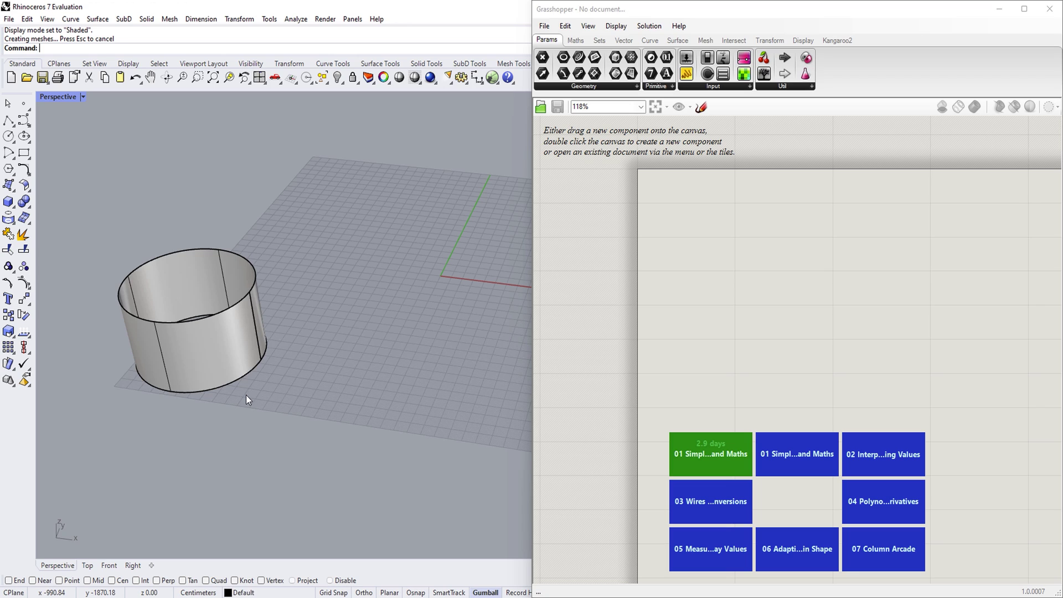
left_click(245, 376)
left_click(287, 405)
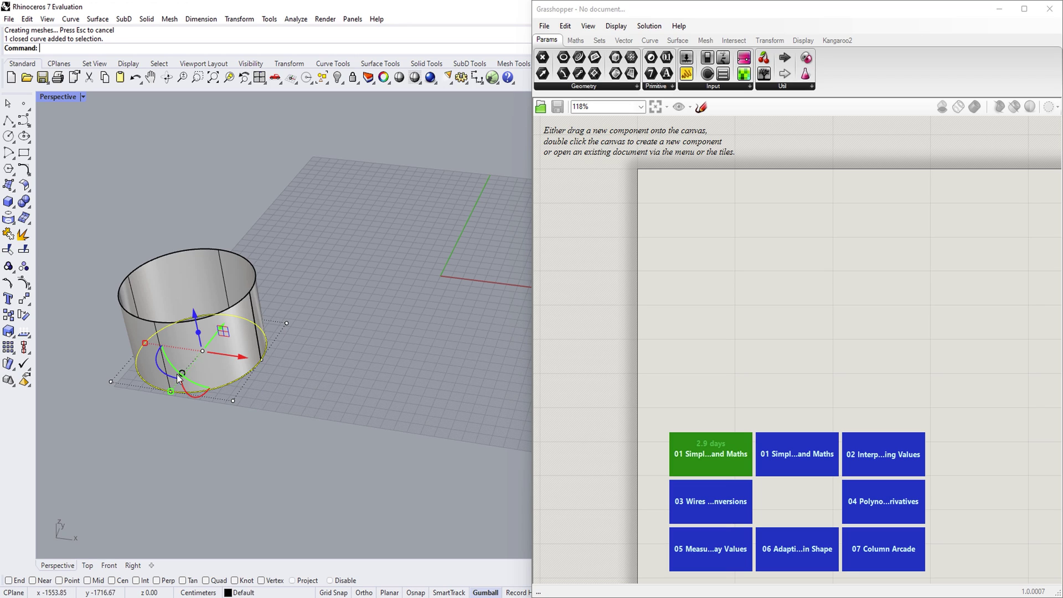
left_click(231, 398)
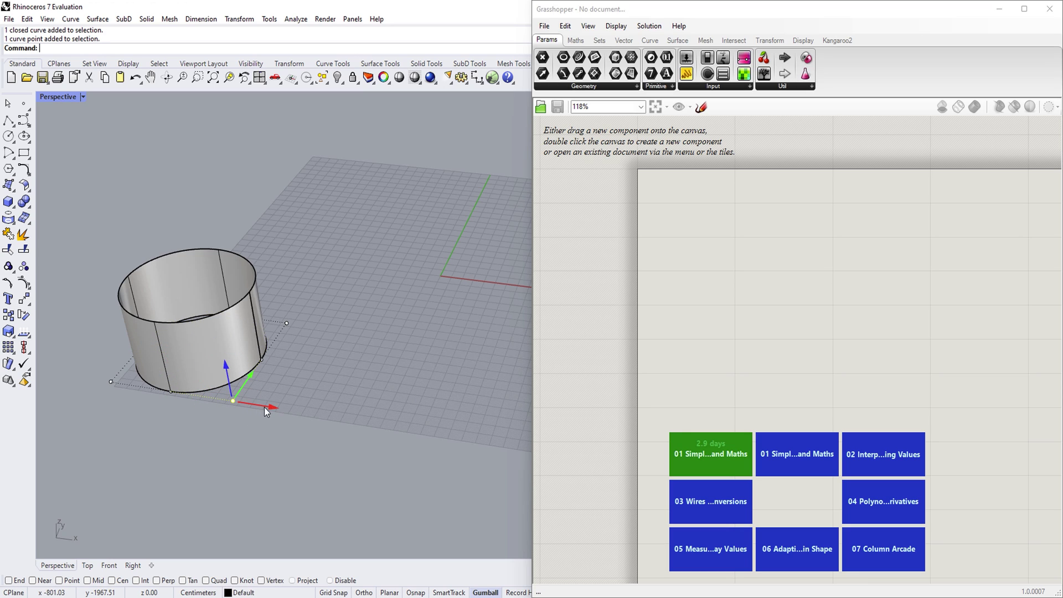
mouse_move(264, 407)
left_mouse_down()
mouse_move(320, 413)
mouse_move(283, 449)
mouse_move(218, 463)
left_mouse_up()
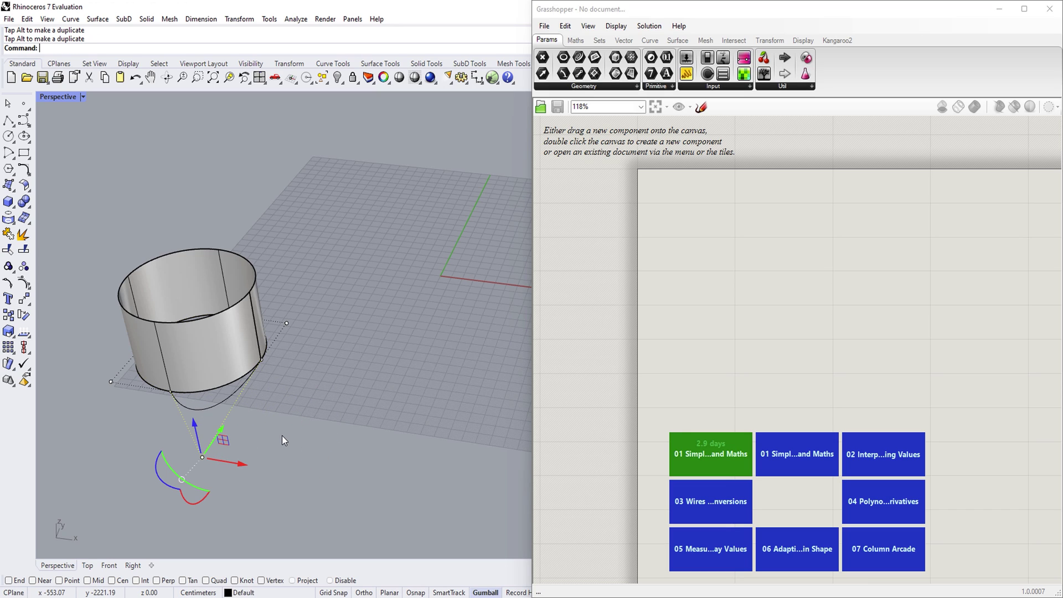
key("Escape")
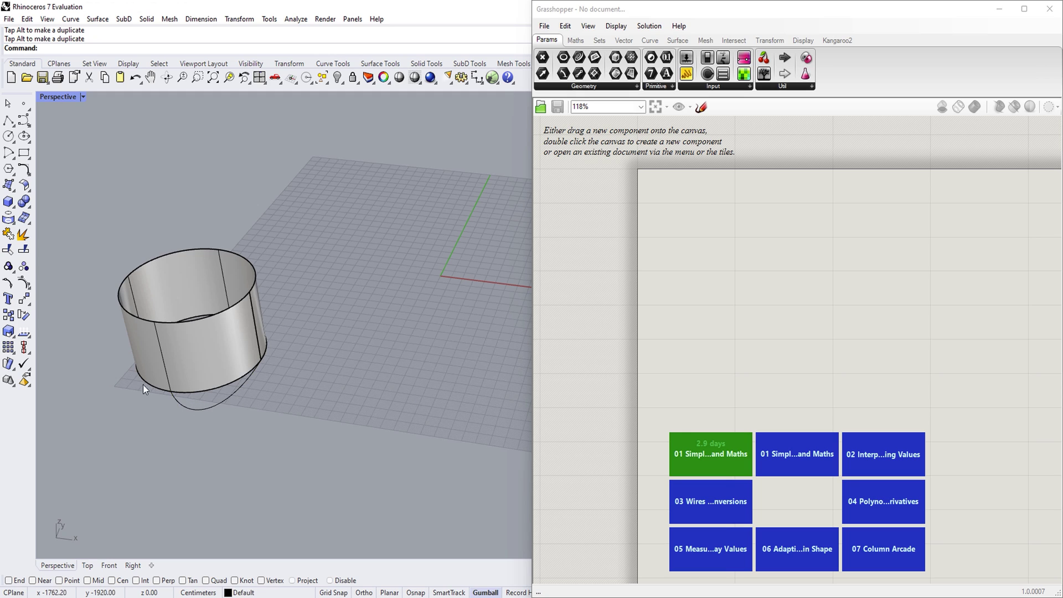
scroll(143, 385, "down", 3)
mouse_move(214, 381)
right_mouse_down()
mouse_move(270, 415)
mouse_move(257, 382)
right_mouse_up()
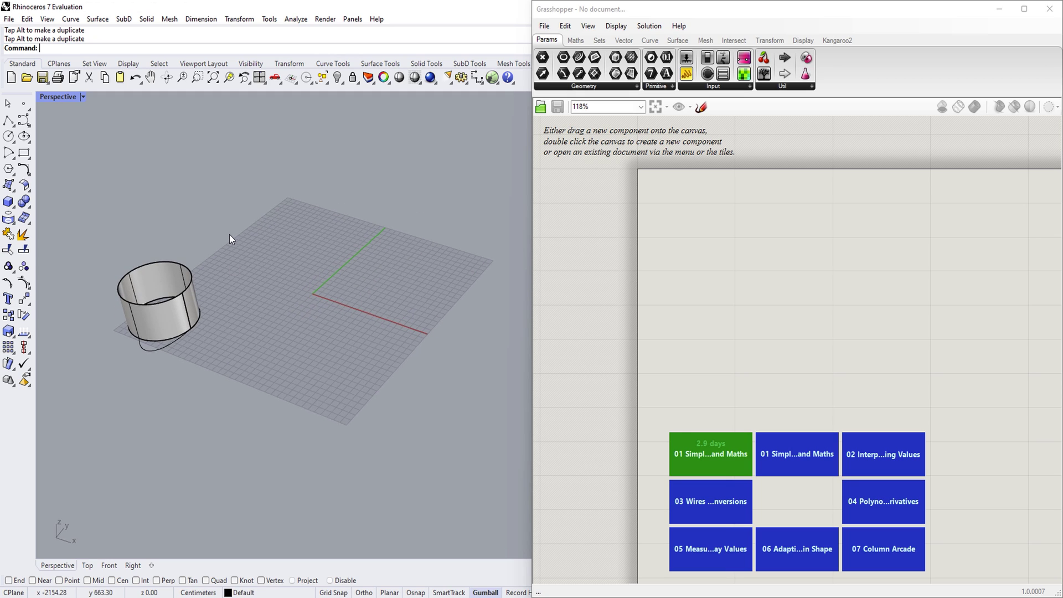
Draw a second circle on the grid, widen the viewport and turn on history recording
left_click(9, 136)
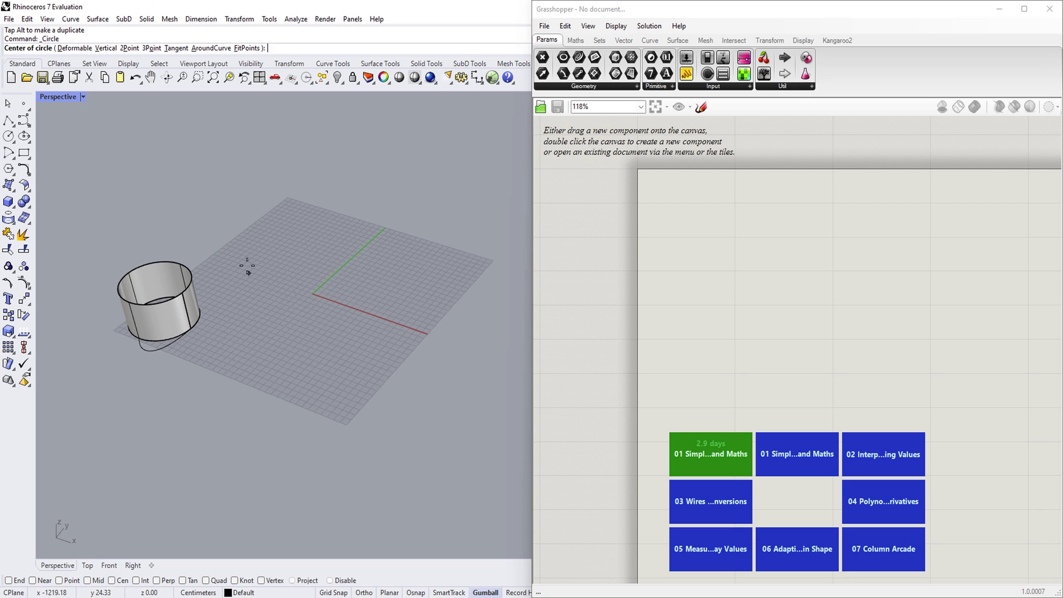
left_click(241, 251)
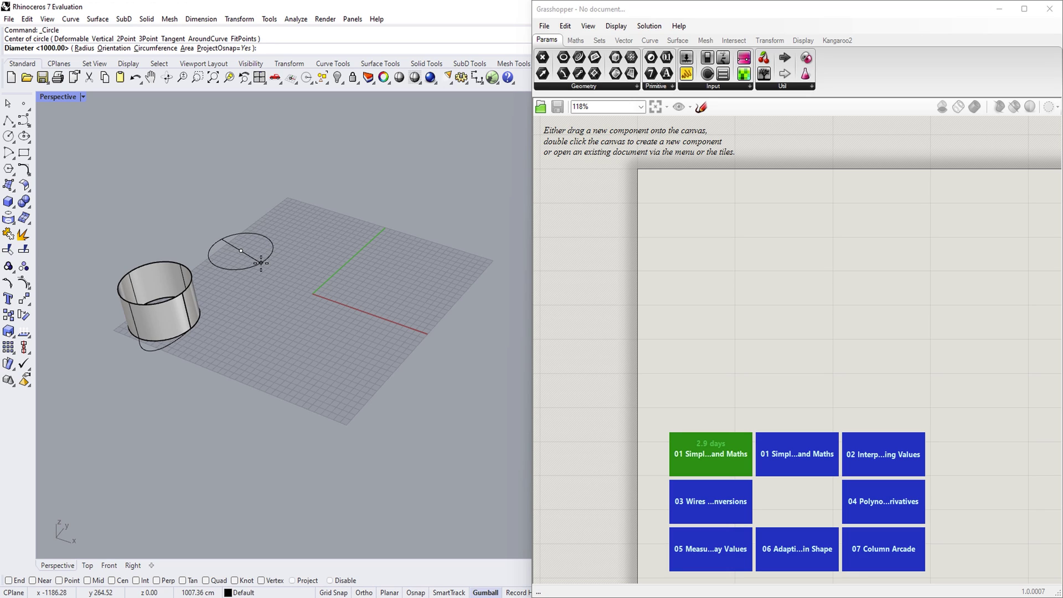
left_click(261, 267)
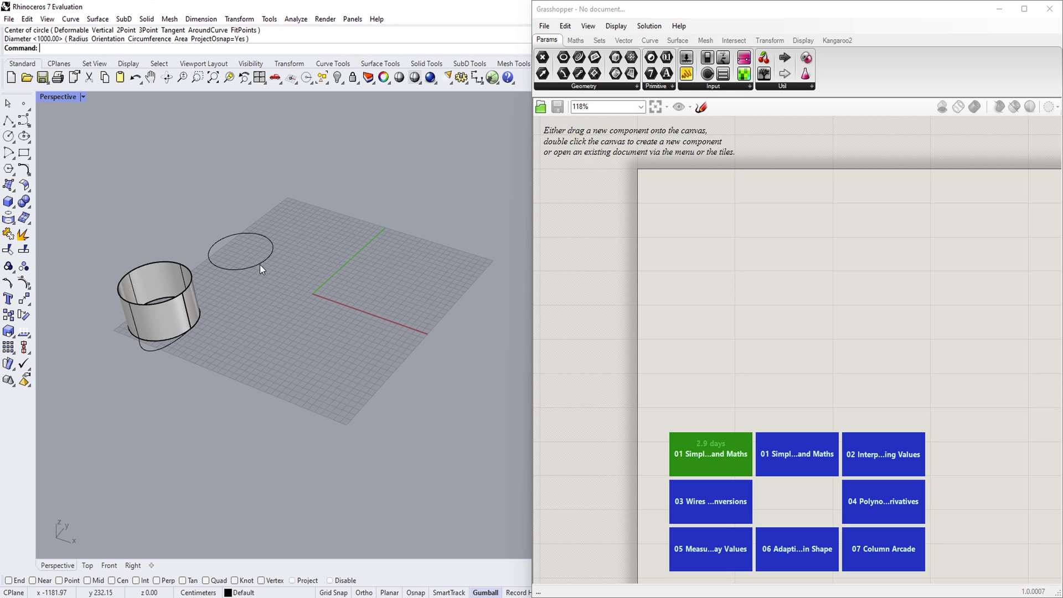
left_click_drag(532, 347, 576, 348)
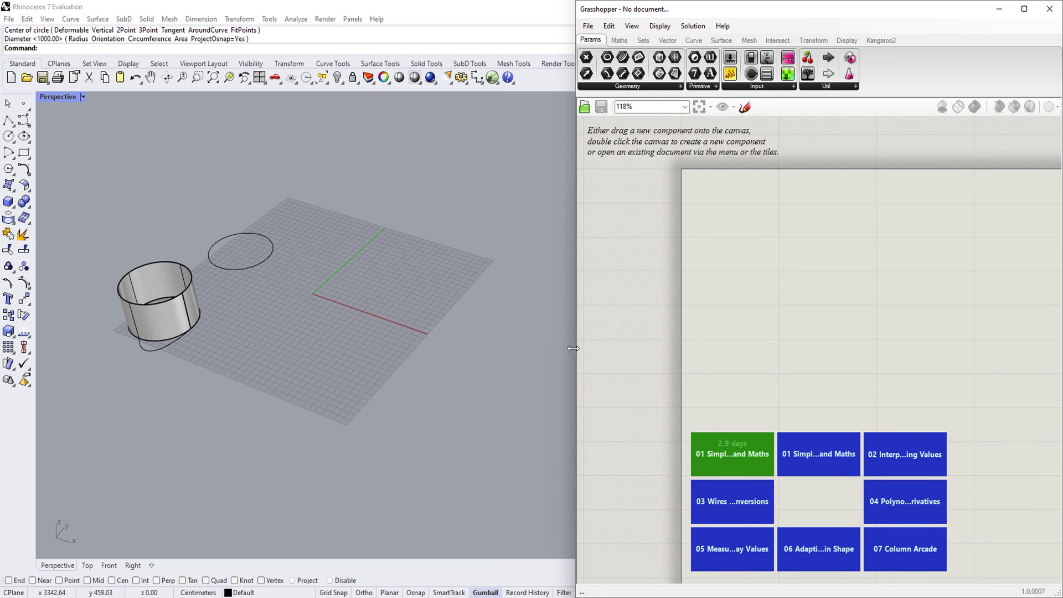
left_click(528, 593)
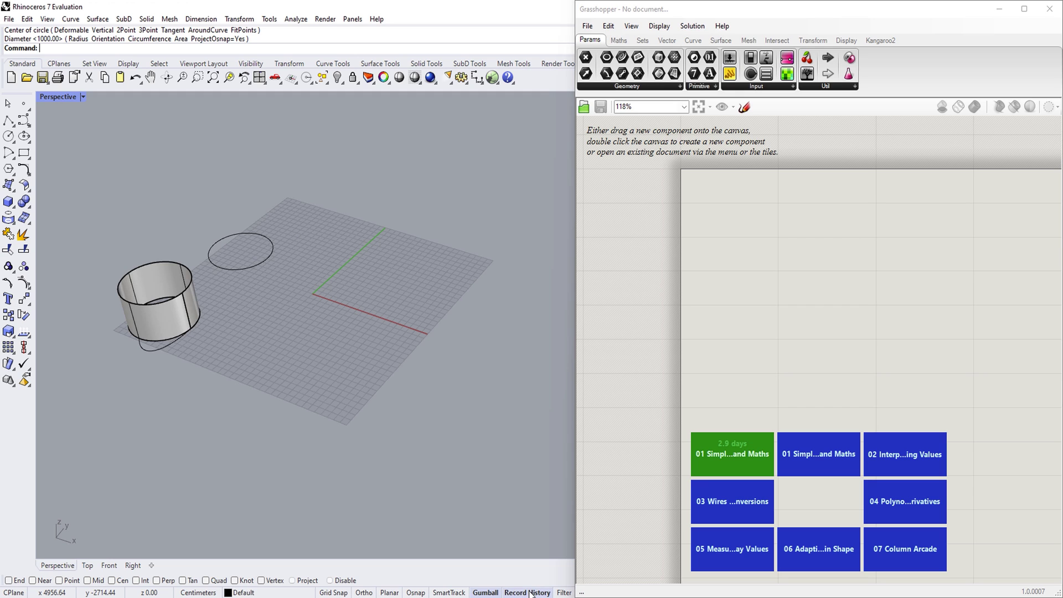
Extrude the new circle into a second open cylinder
scroll(146, 205, "up", 5)
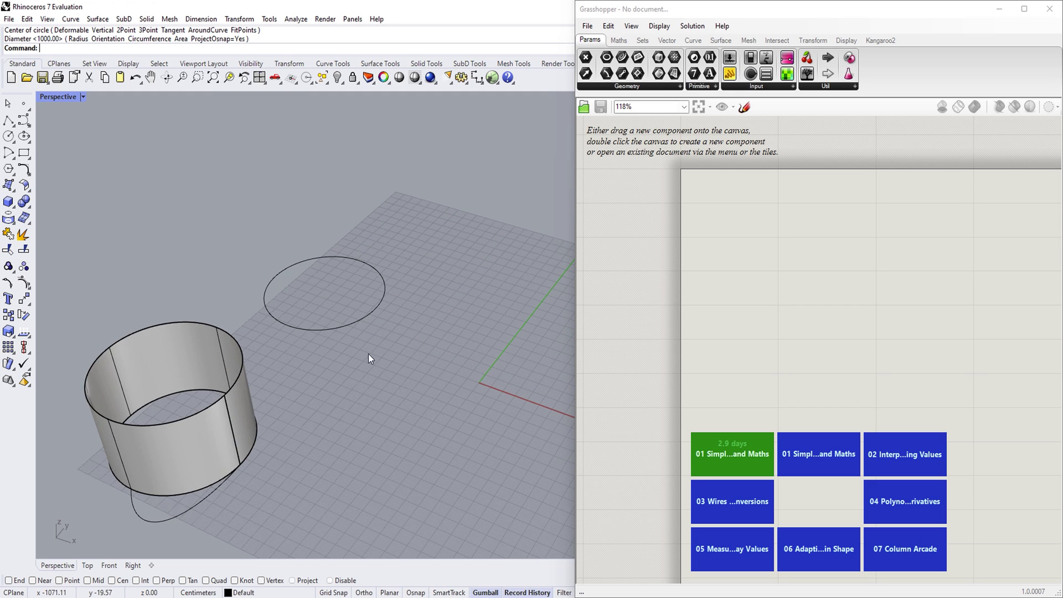
left_click(333, 302)
type("ext")
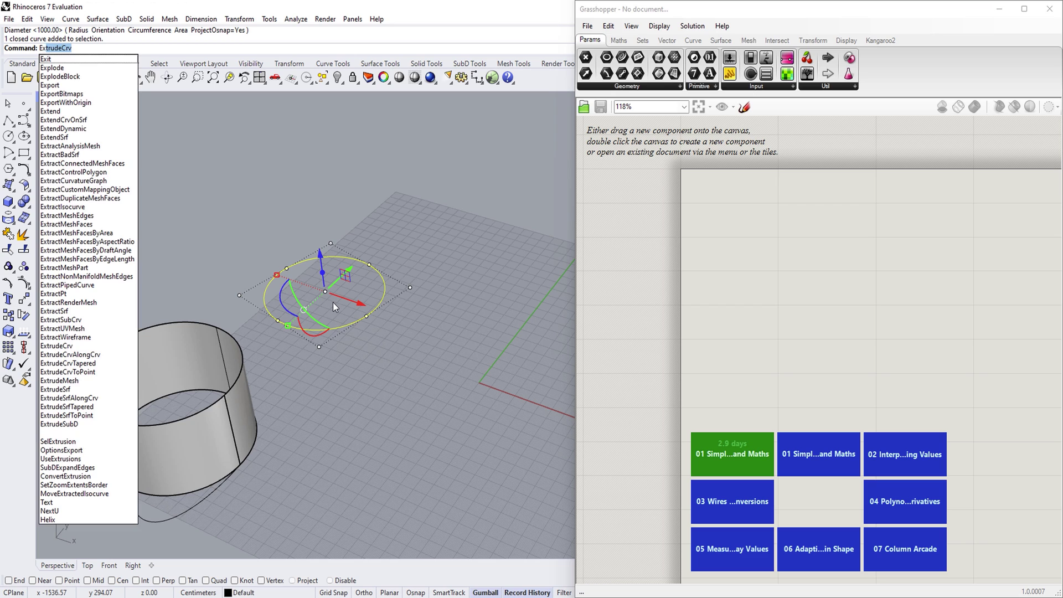
key("Return")
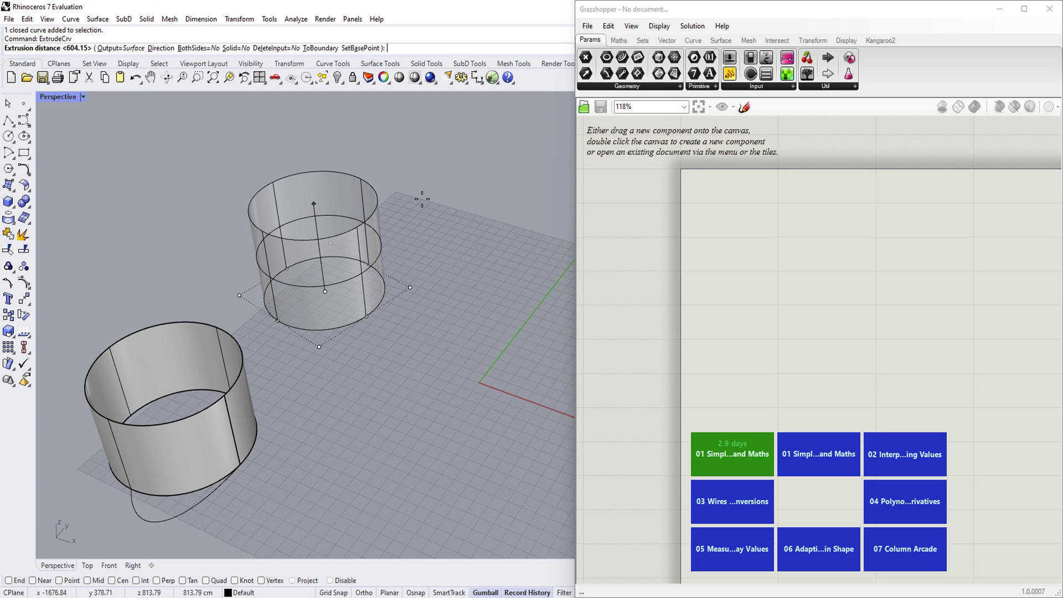
left_click(411, 219)
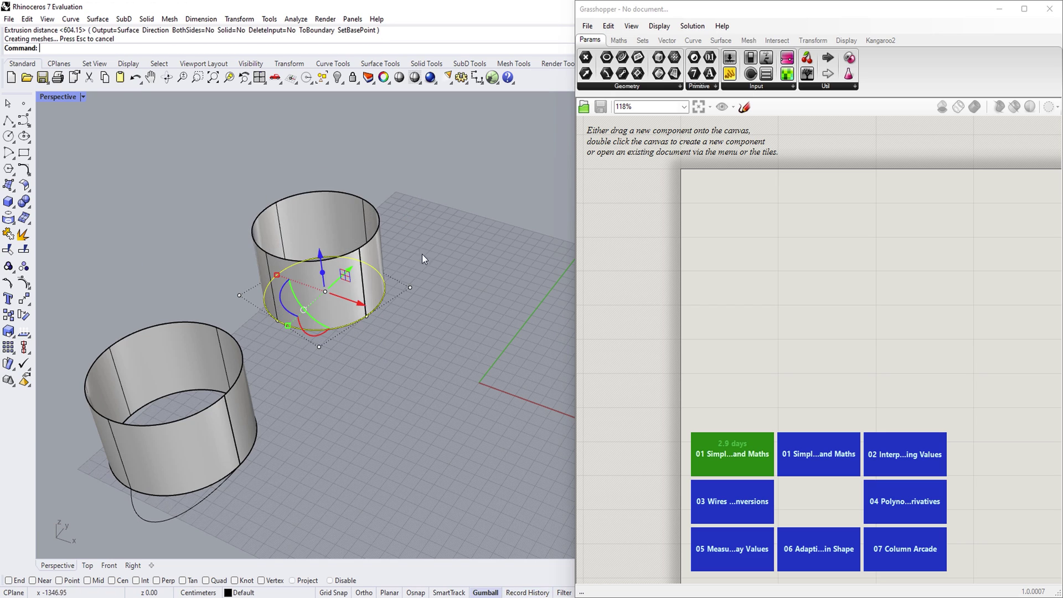
Drag two base-curve control points outward so the linked cylinder becomes teardrop-shaped
left_click(365, 320)
left_click(403, 350)
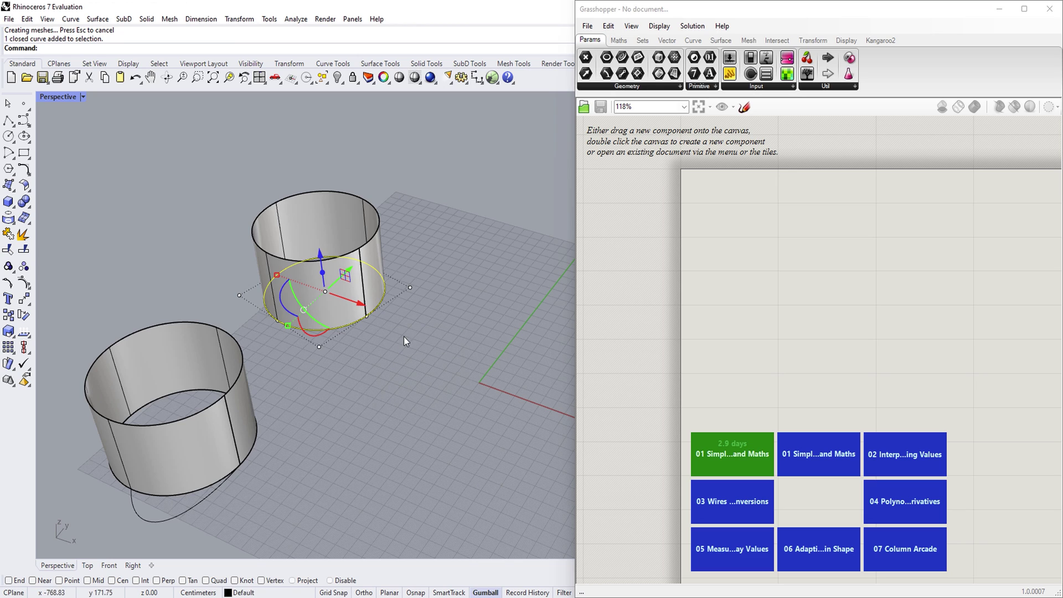
left_click(410, 287)
left_click_drag(416, 291, 523, 334)
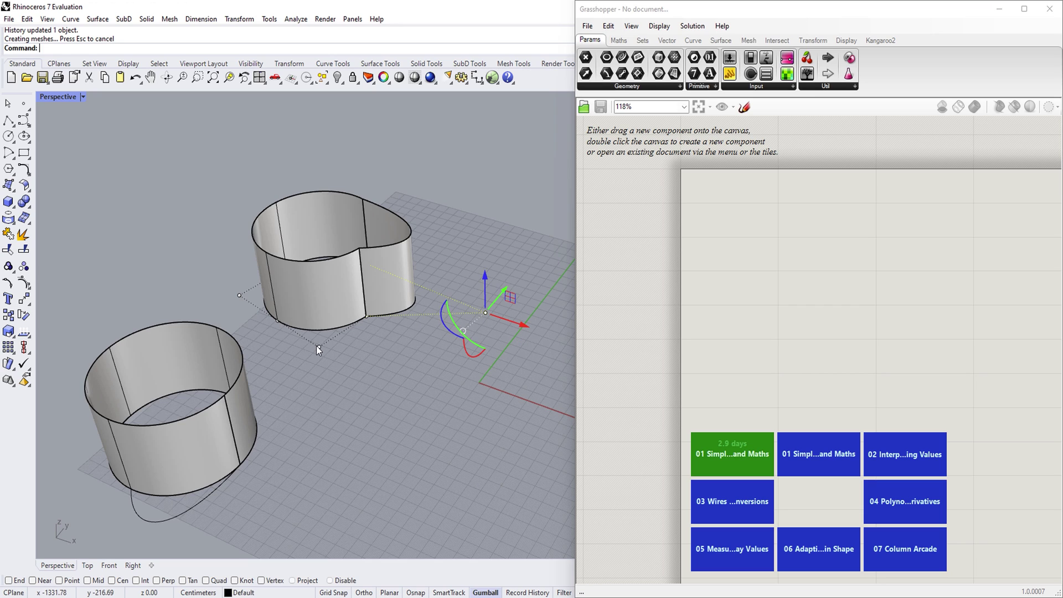
left_click(366, 317)
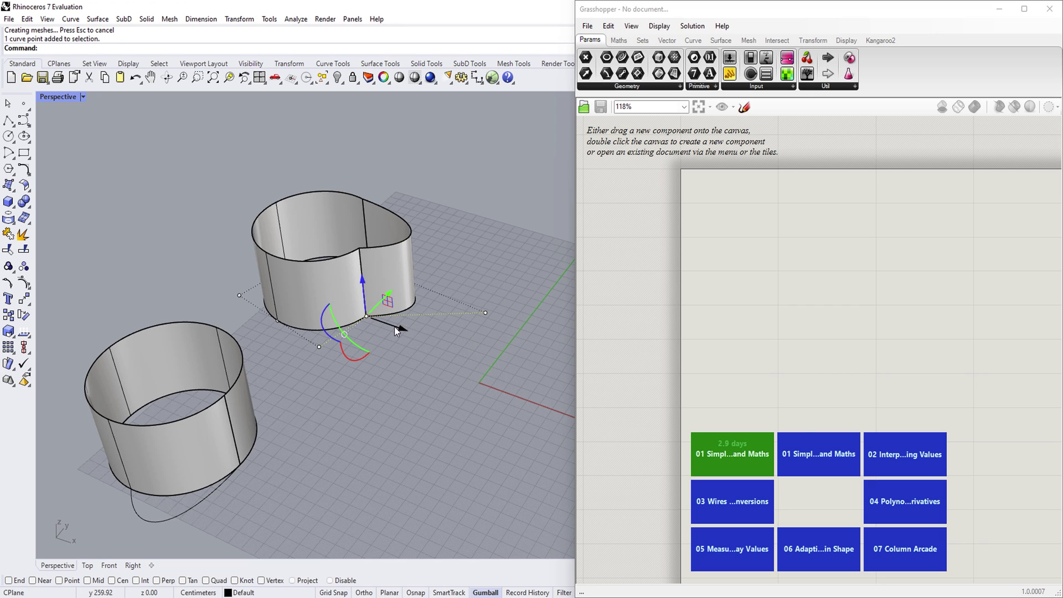
left_click_drag(394, 326, 448, 364)
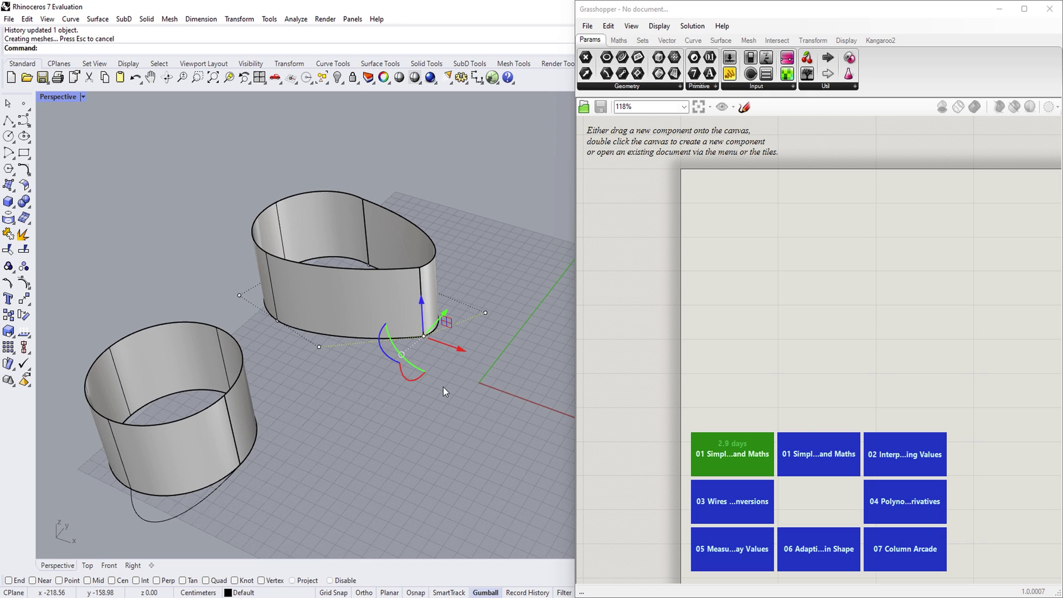
mouse_move(386, 412)
left_mouse_down()
mouse_move(486, 313)
mouse_move(438, 320)
left_mouse_up()
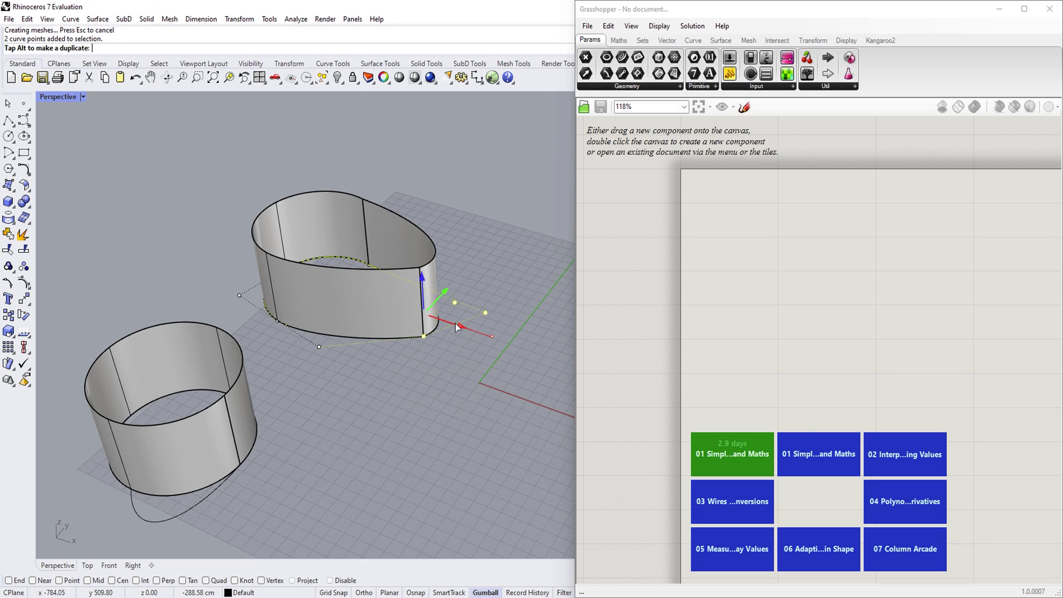
Undo the two reshaping moves so the back cylinder is round again
left_click(371, 381)
scroll(371, 380, "down", 2)
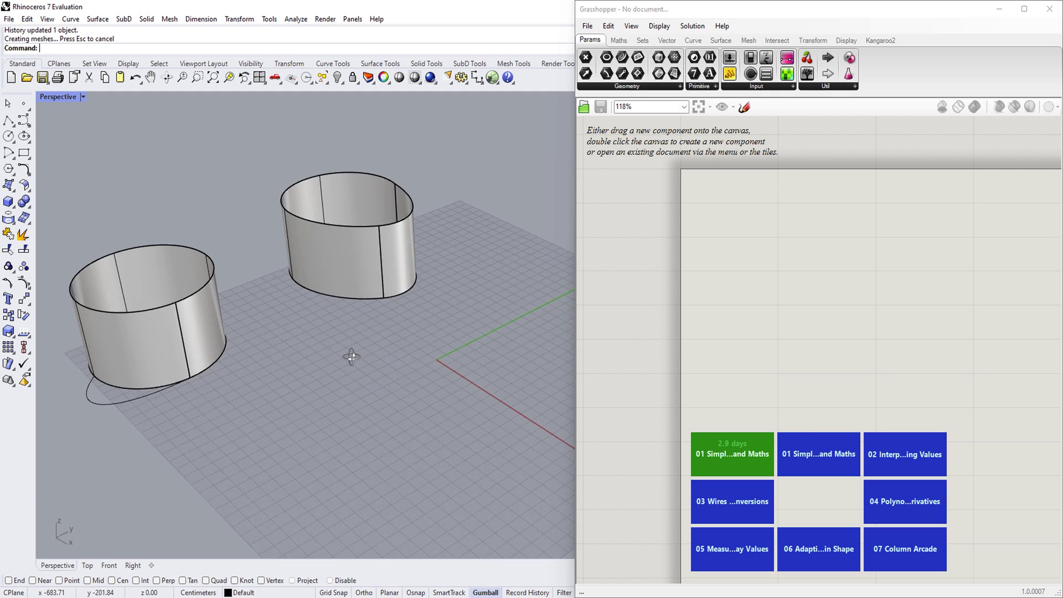
scroll(329, 376, "down", 3)
scroll(373, 379, "down", 1)
scroll(367, 378, "up", 1)
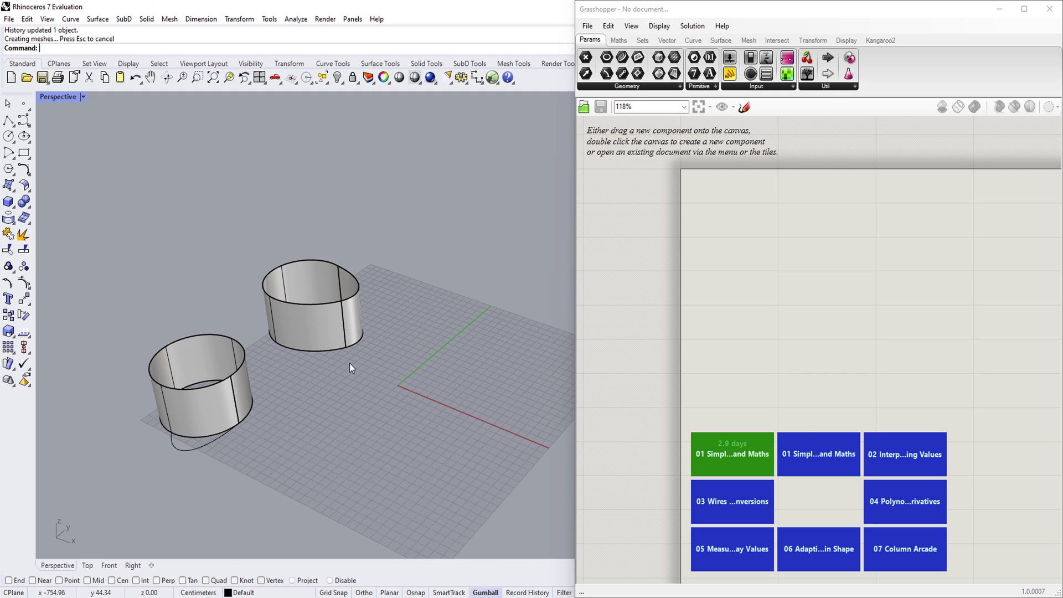
key("ctrl+z")
key("Escape")
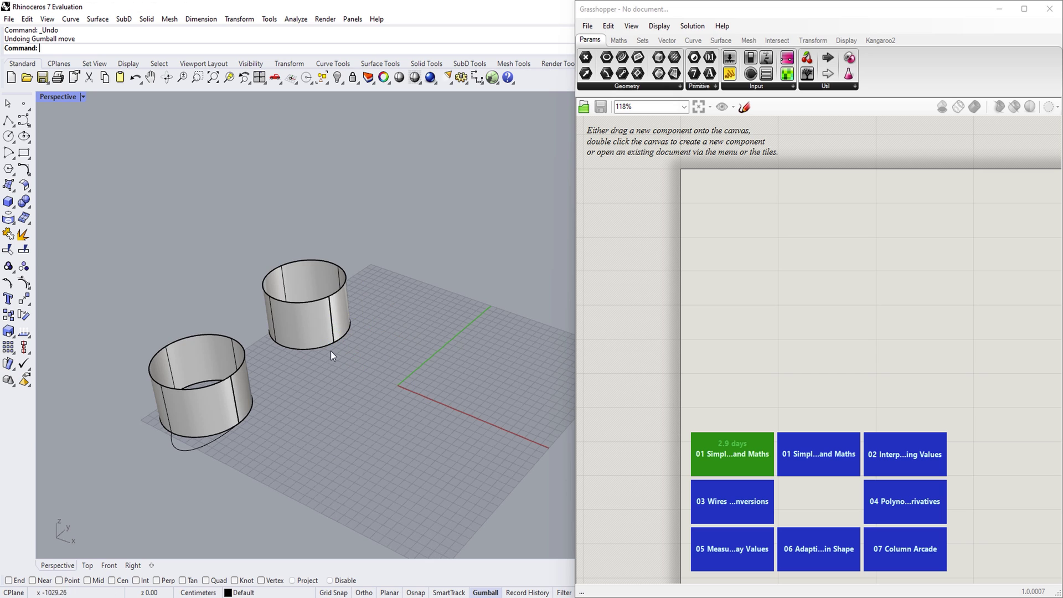
scroll(288, 326, "up", 2)
Select and inspect the back cylinder's base curve and surface, then clear the selection
left_click(390, 384)
left_click(418, 417)
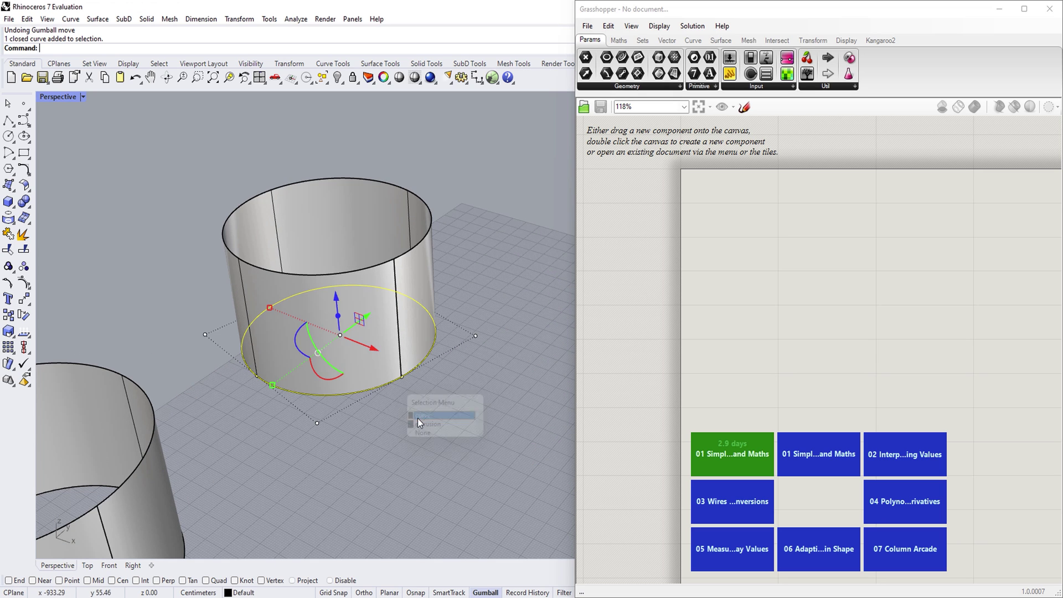
scroll(366, 486, "up", 2)
right_click_drag(366, 485, 440, 334)
left_click(435, 327, "shift")
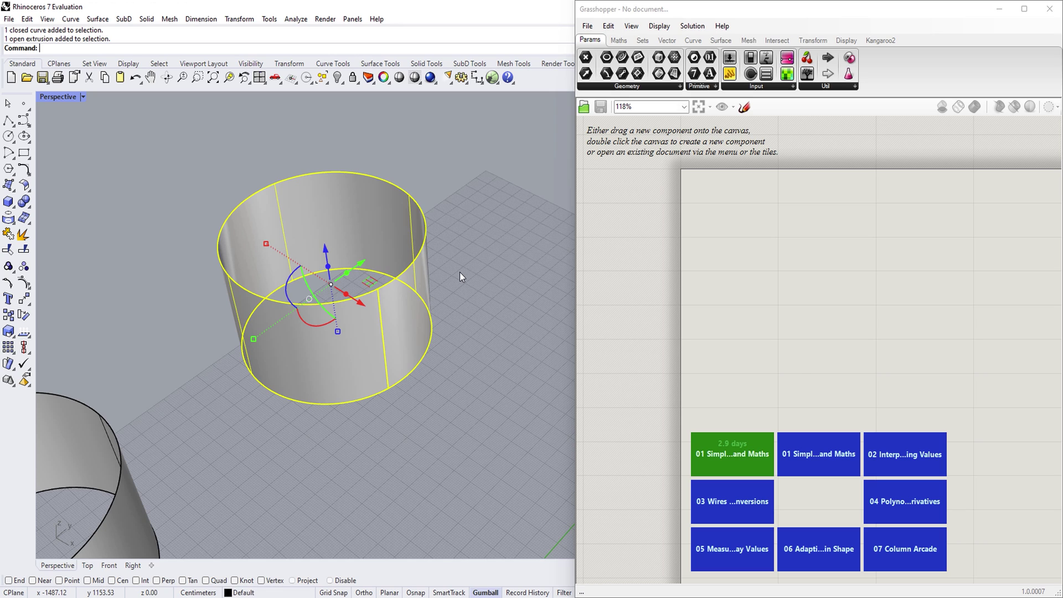
left_click(429, 268)
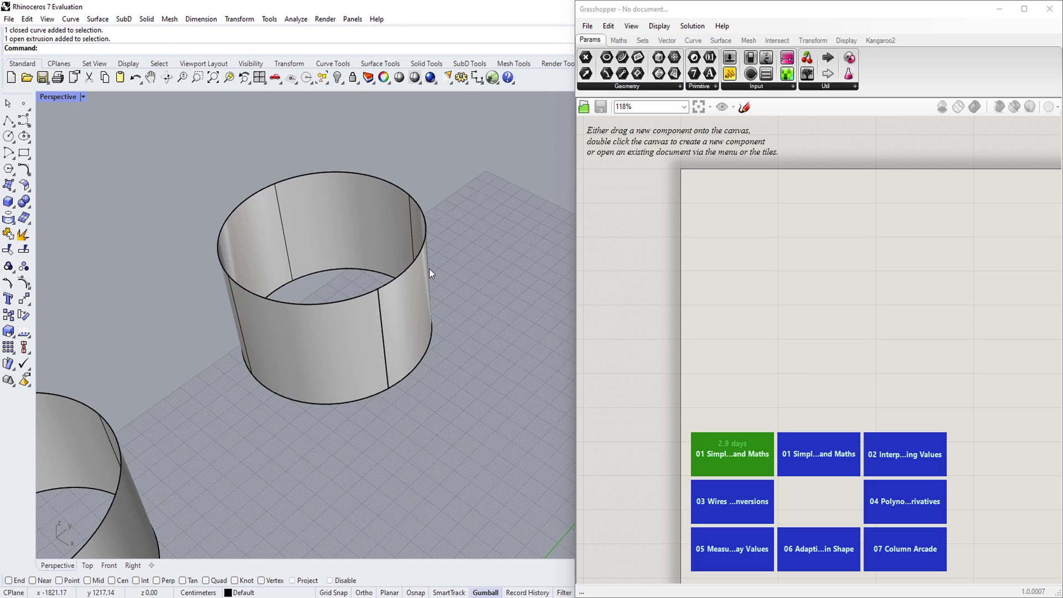
left_click(413, 377)
key("Escape")
Start a new circle with its centre placed beside the two cylinders
scroll(270, 351, "down", 2)
scroll(323, 407, "down", 2)
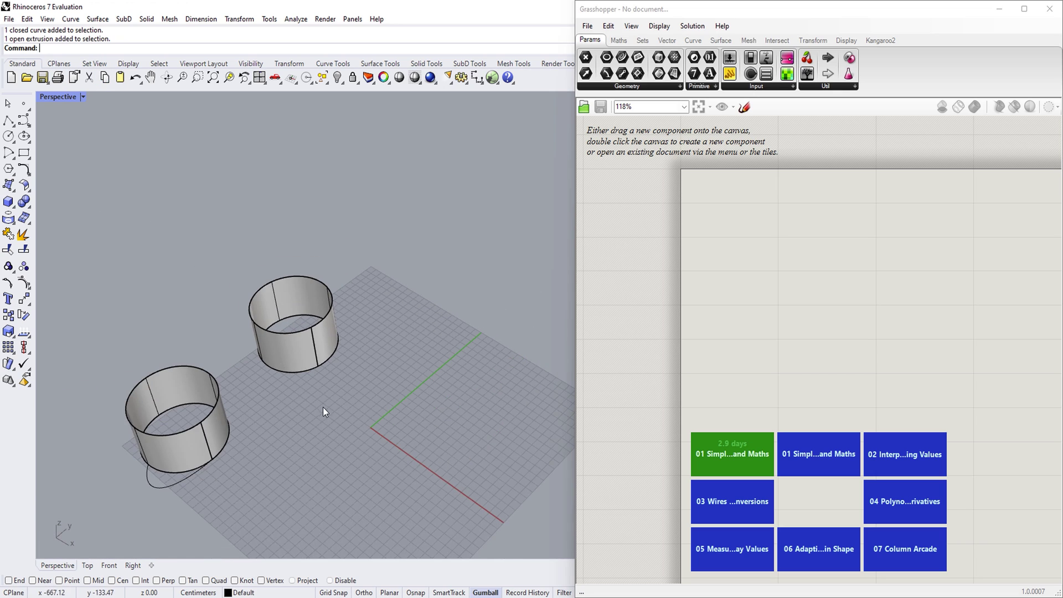
scroll(355, 396, "down", 1)
right_click_drag(361, 391, 356, 400)
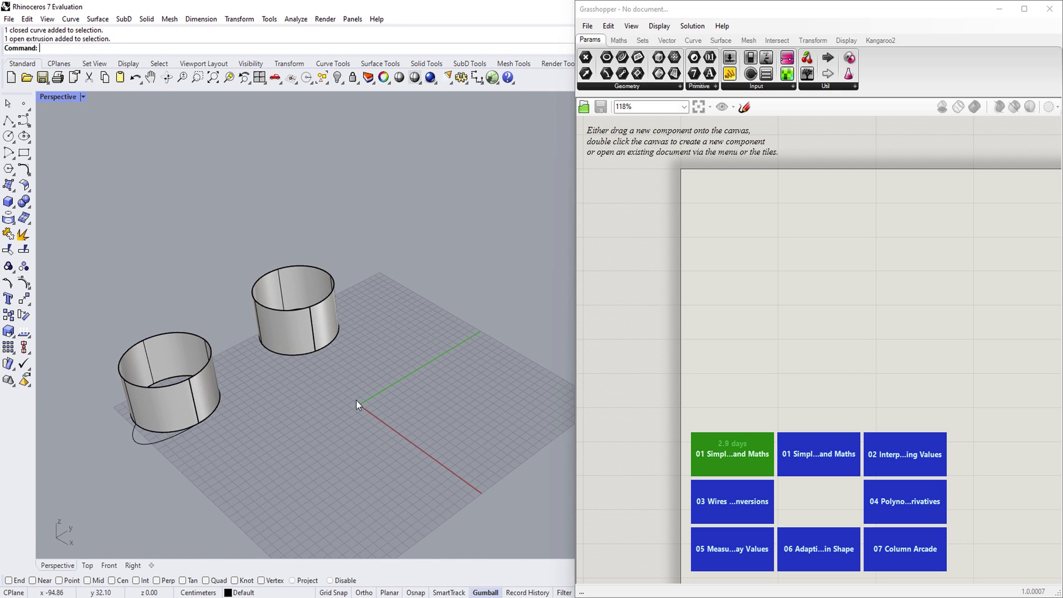
left_click(8, 136)
left_click(400, 278)
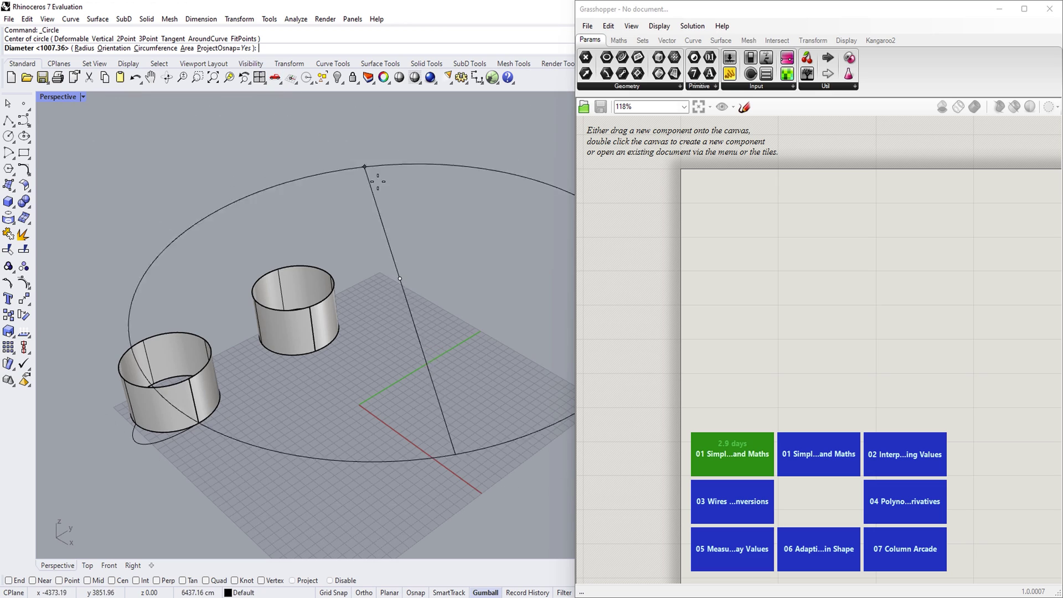
Finish the third circle and extrude it with Ex into a third open cylinder
left_click(413, 290)
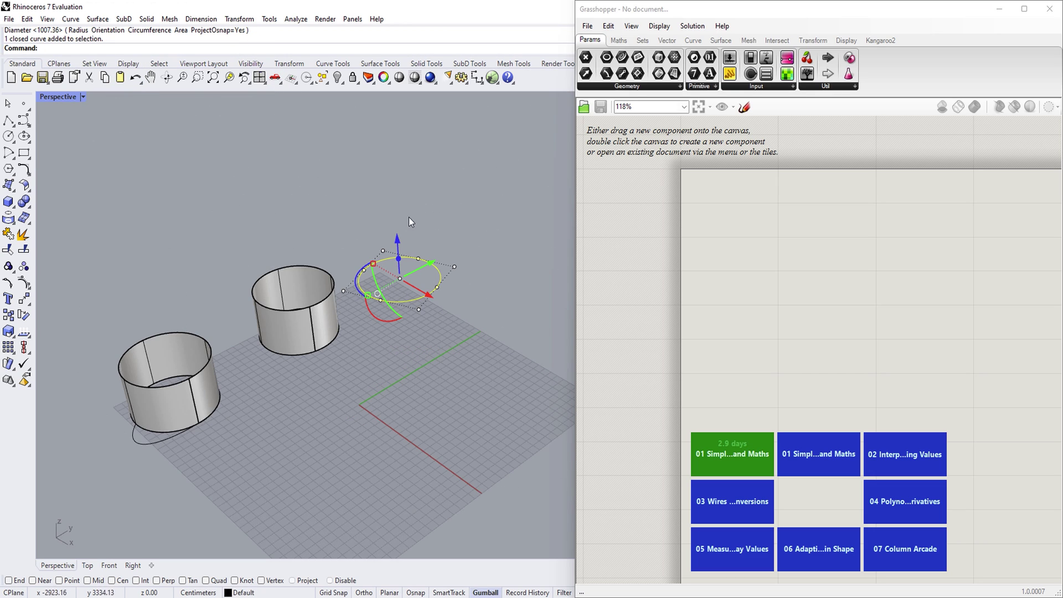
left_click(443, 234)
key("Escape")
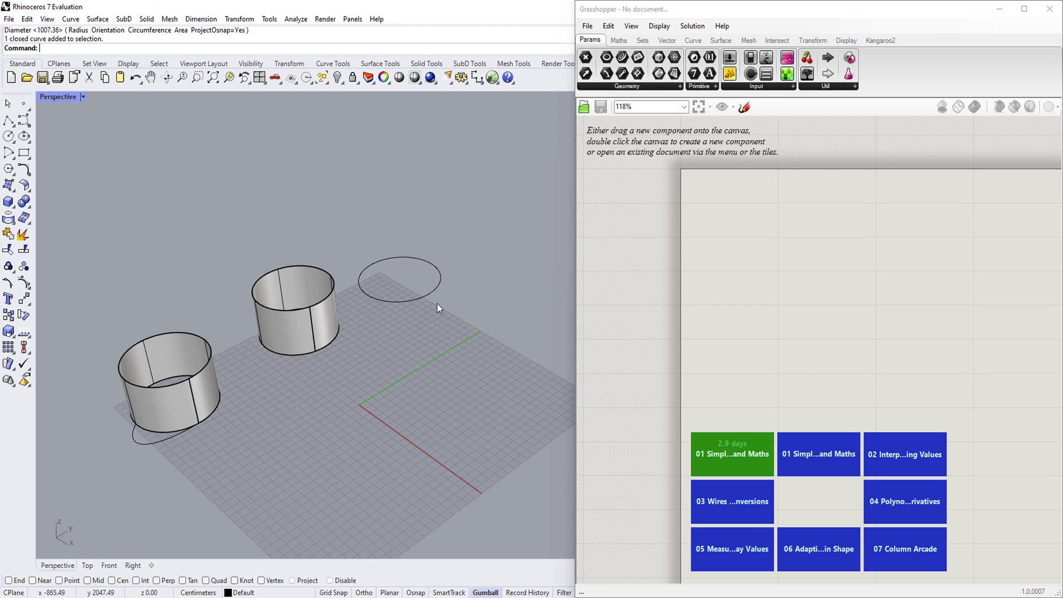
left_click(416, 274)
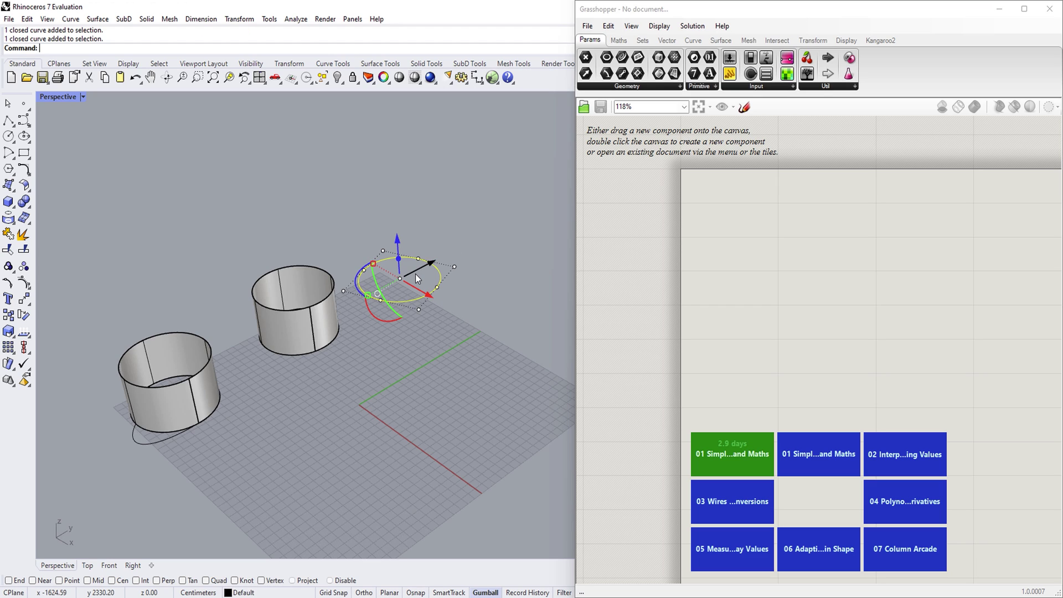
type("ExtrudeCrv")
key("Return")
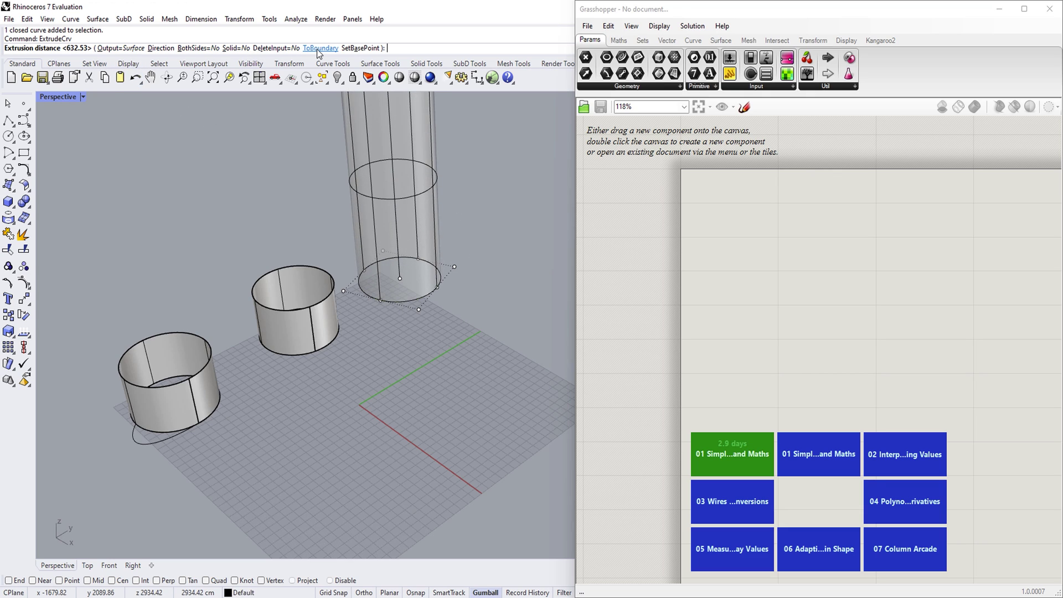
left_click(478, 218)
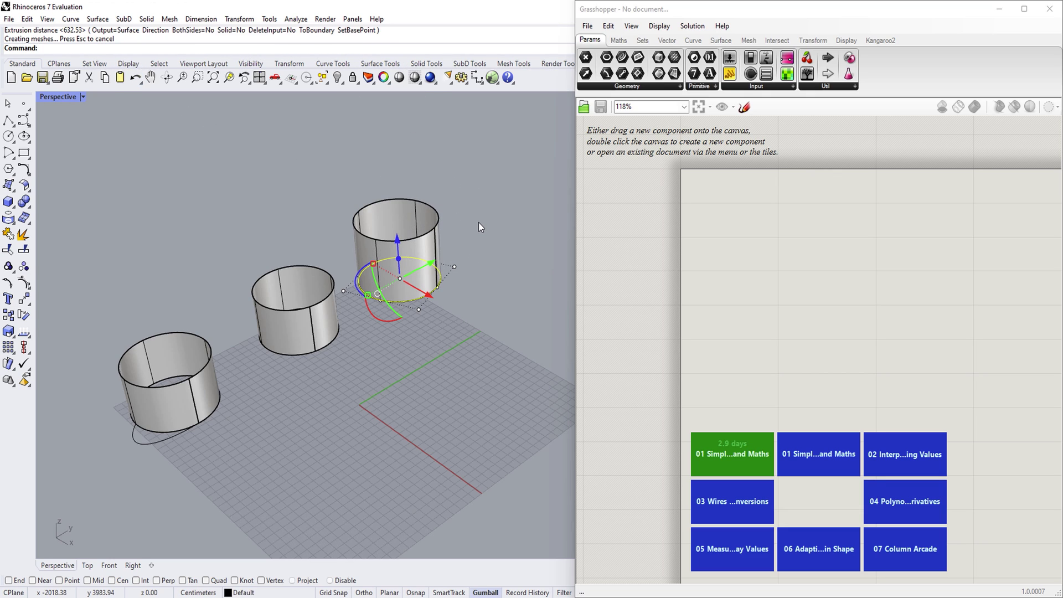
left_click(441, 240)
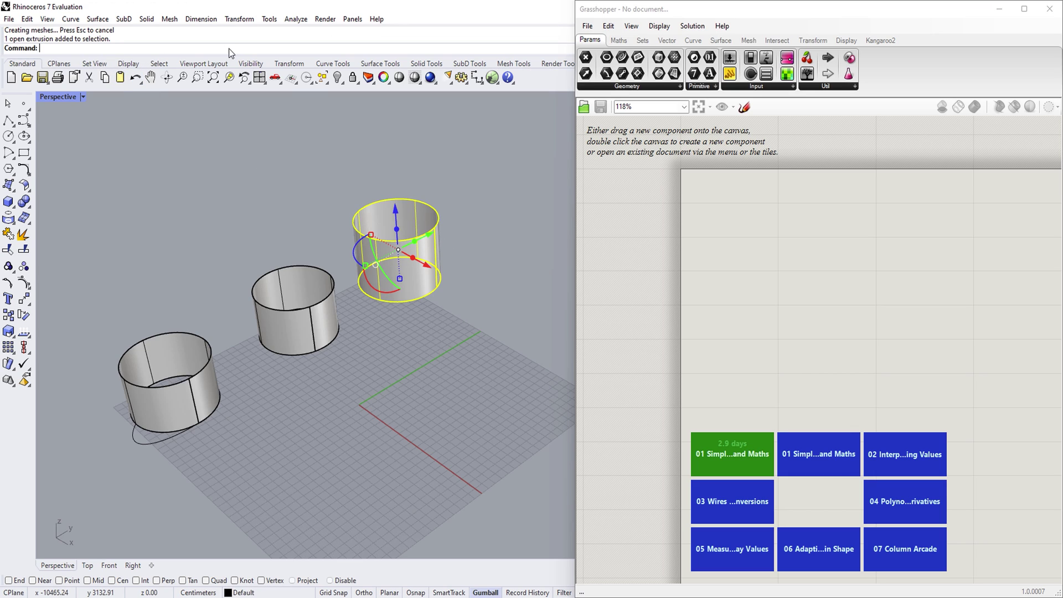
left_click(466, 225)
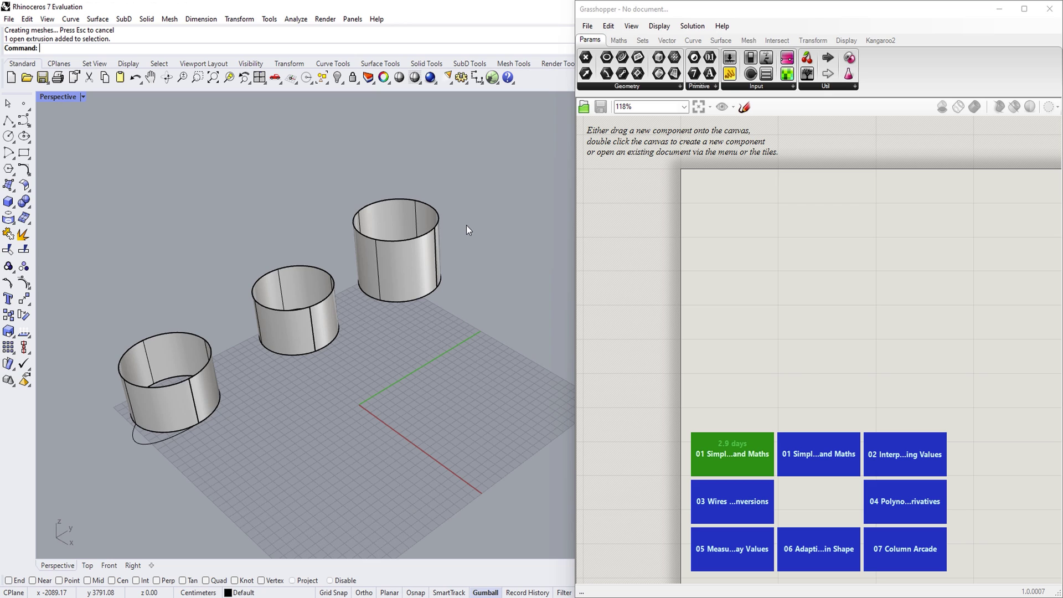
Place a Circle component from Curve > Primitive on the Grasshopper canvas and zoom in on it
right_click_drag(466, 225, 318, 422)
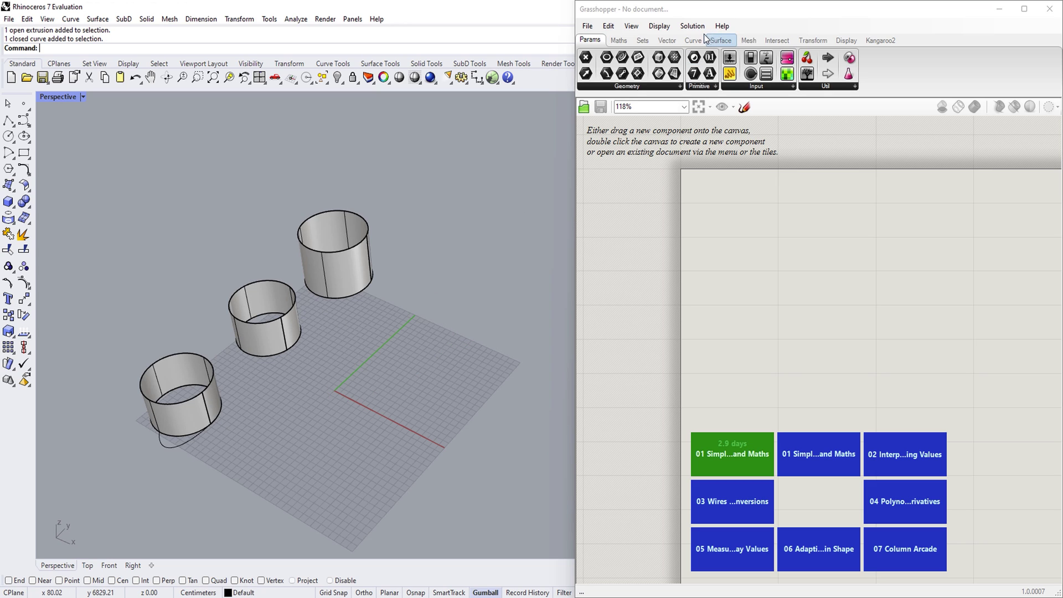
left_click(696, 39)
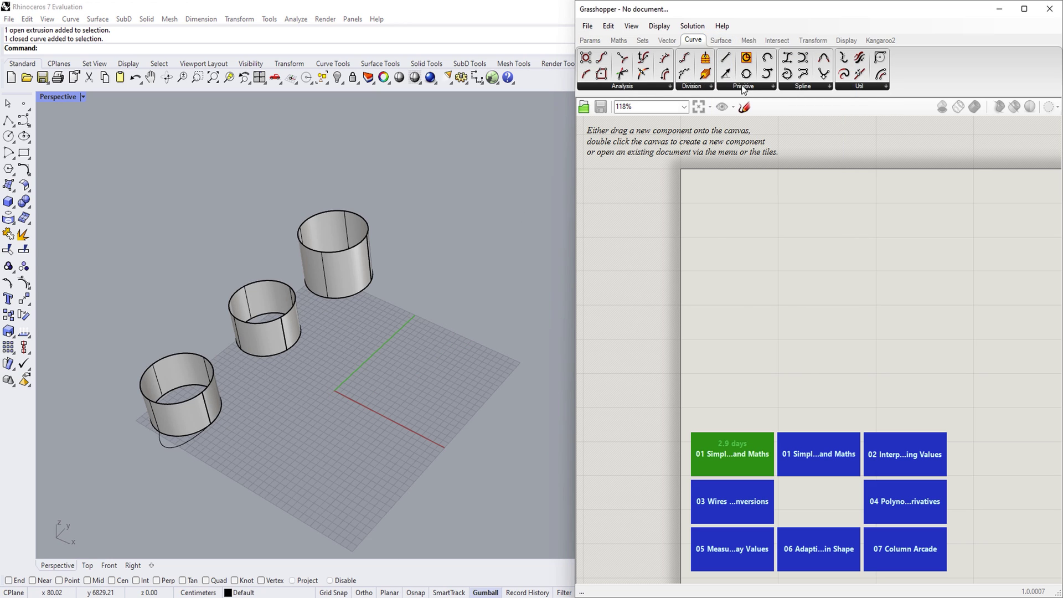
left_click(743, 87)
left_click(750, 173)
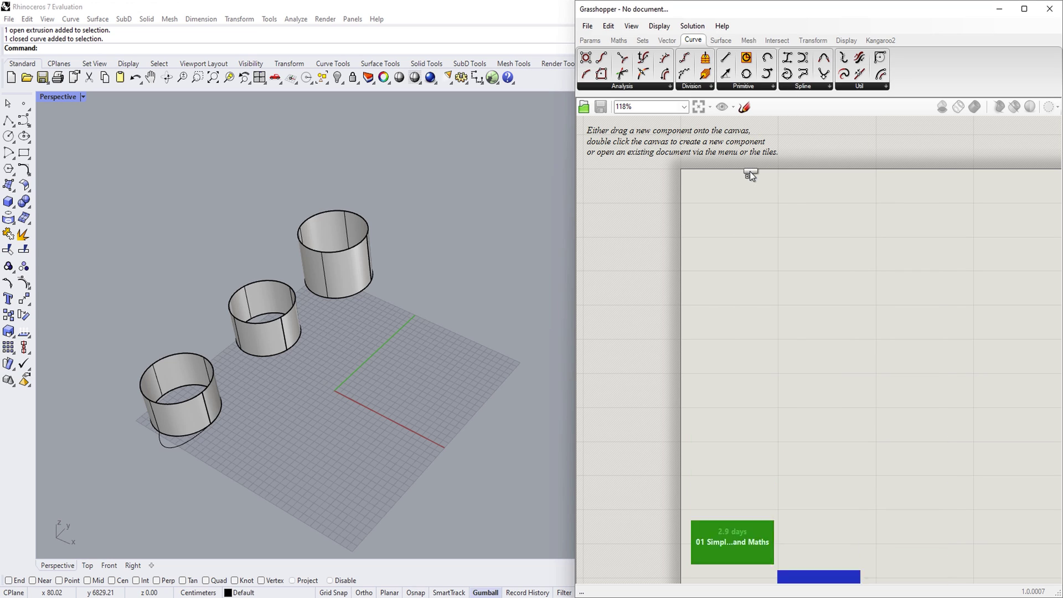
left_click(742, 241)
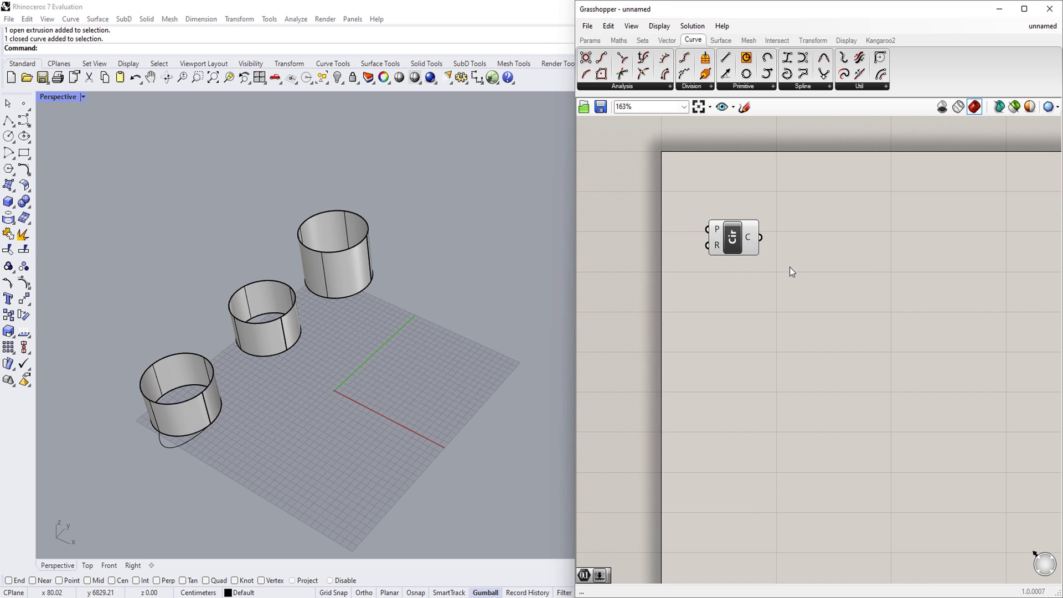
scroll(789, 267, "up", 3)
left_click_drag(730, 232, 834, 217)
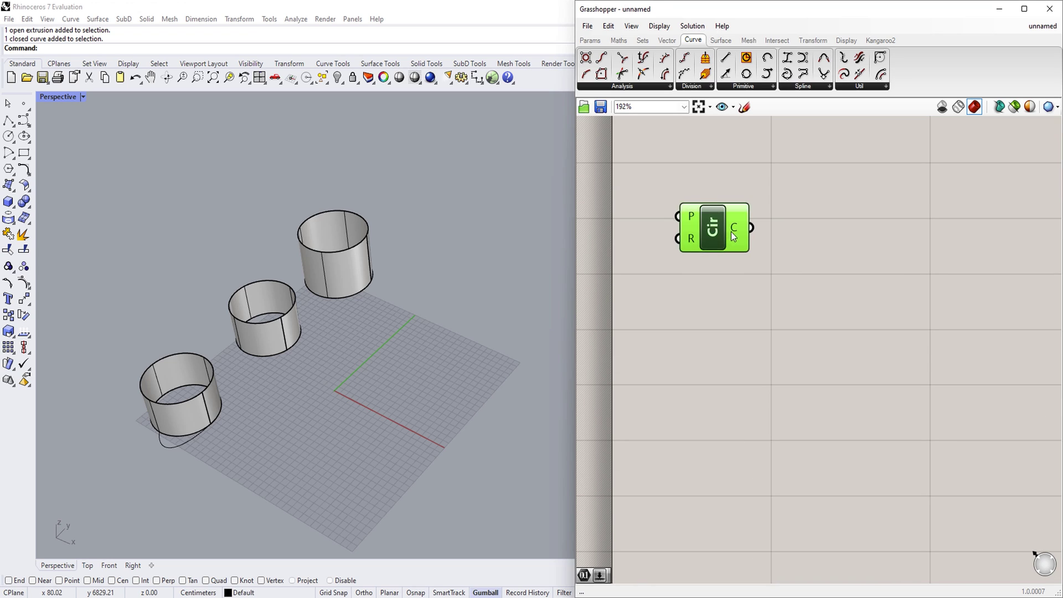
left_click(840, 269)
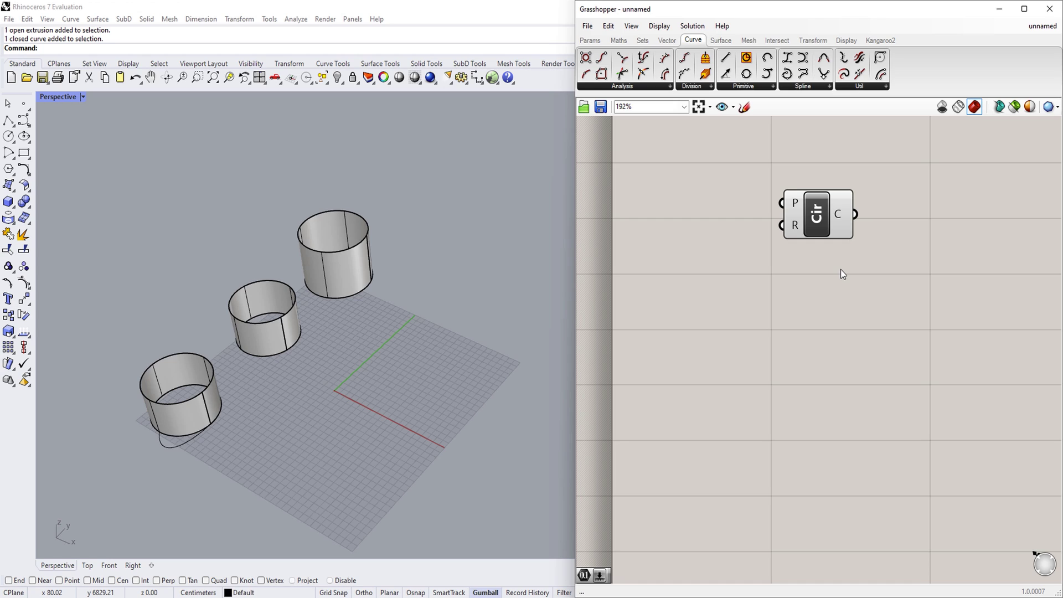
scroll(793, 205, "up", 3)
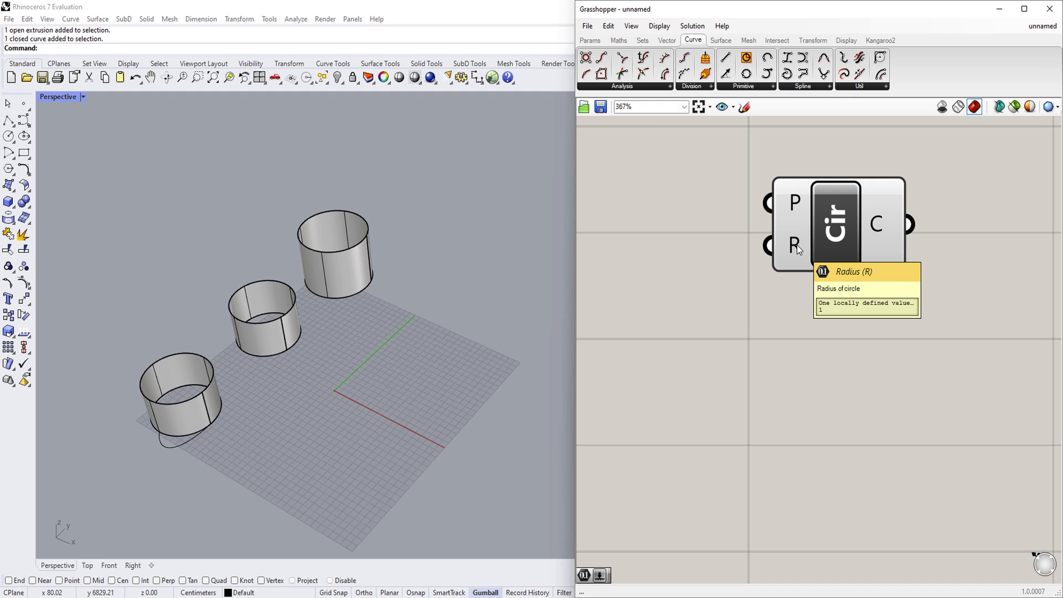
scroll(319, 399, "up", 5)
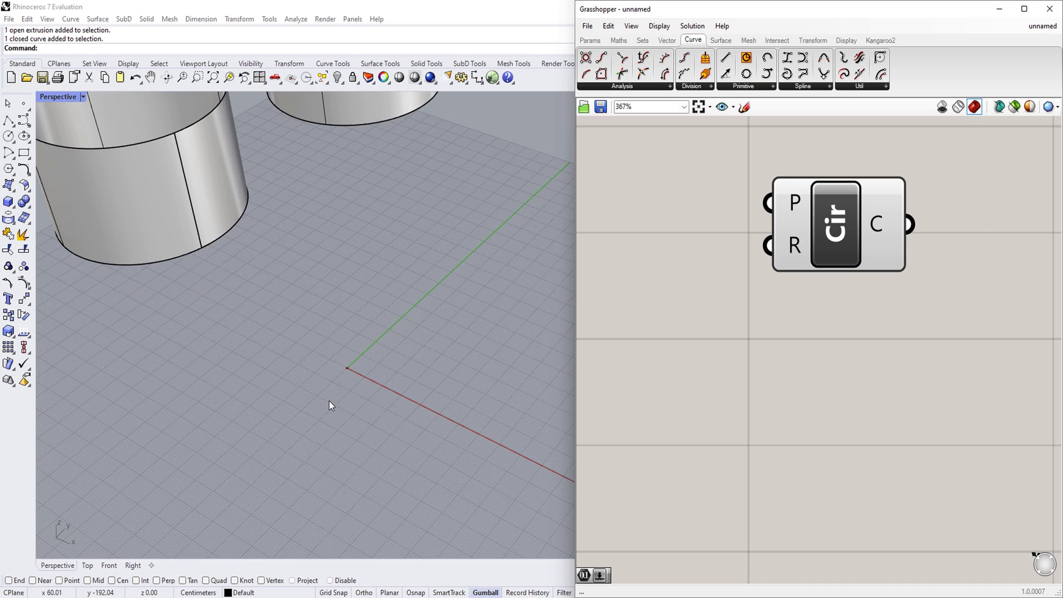
scroll(329, 400, "up", 3)
scroll(287, 449, "up", 2)
scroll(277, 430, "up", 2)
scroll(307, 413, "up", 2)
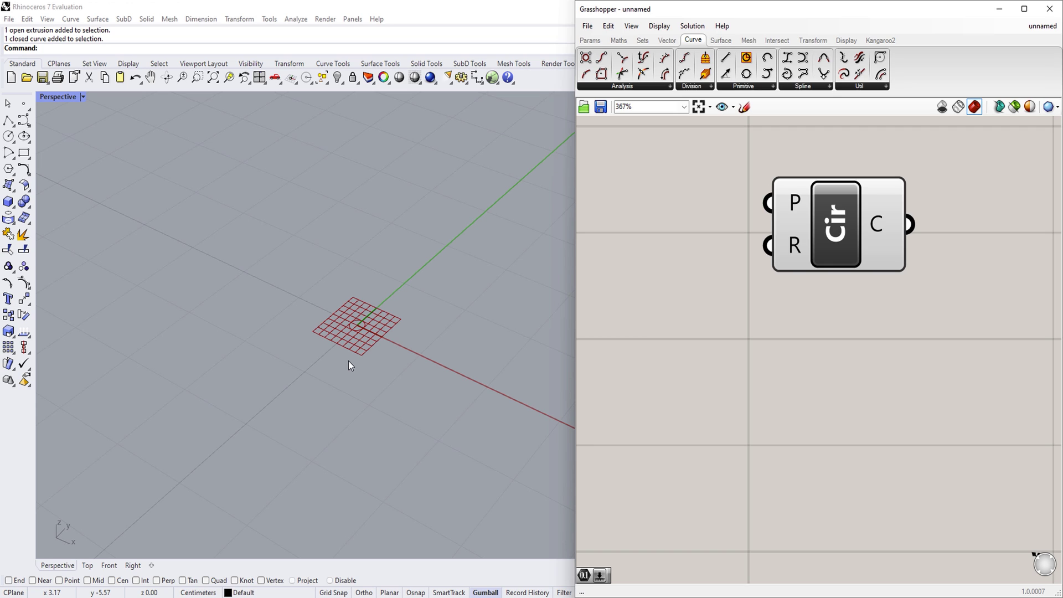
Place a Number Slider from Params > Input on the canvas left of the Circle component
left_click(590, 39)
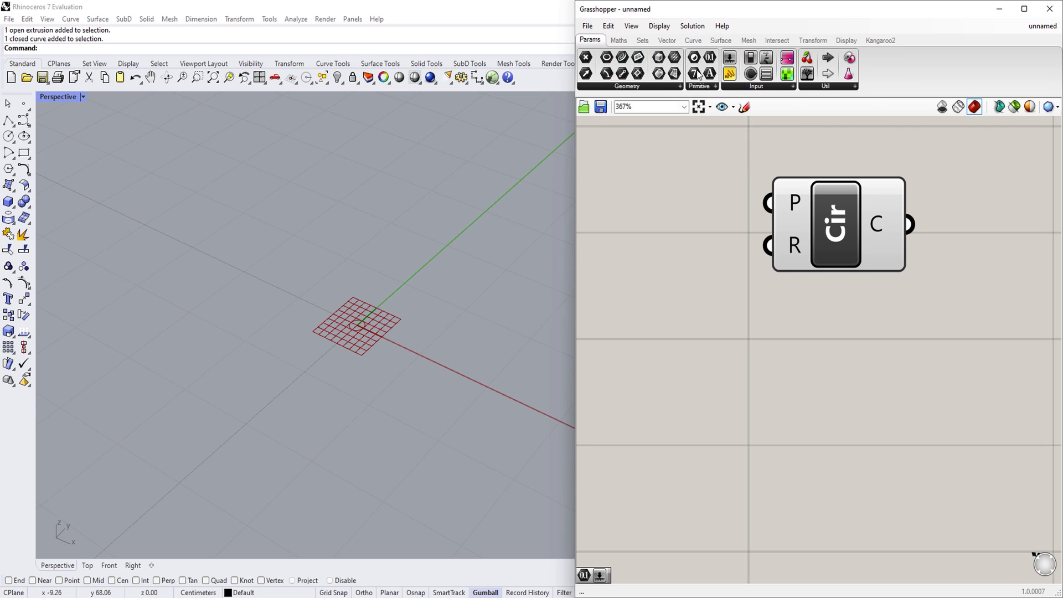
left_click(756, 89)
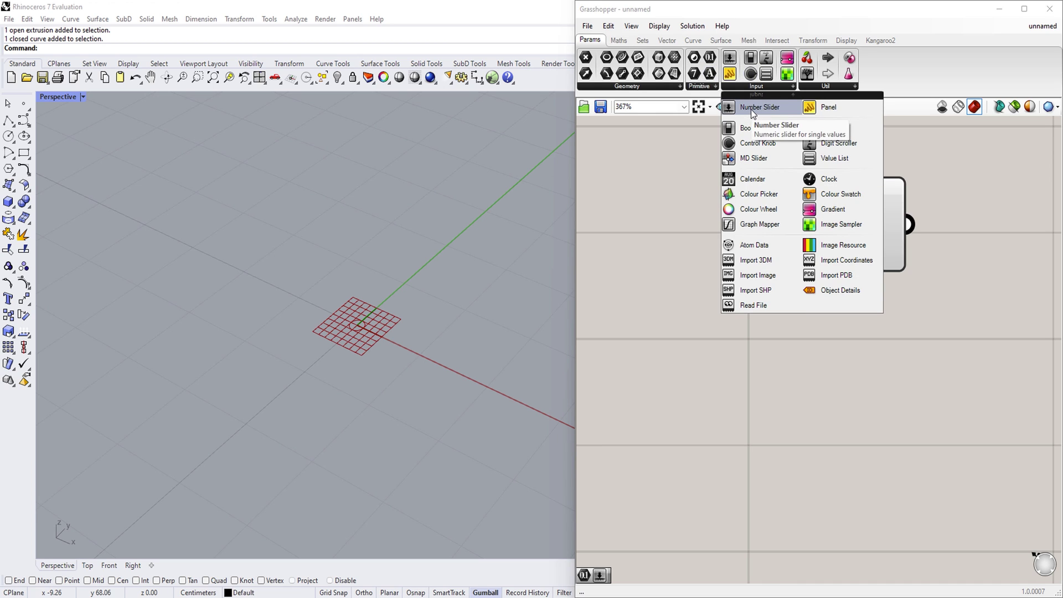
left_click(751, 108)
left_click(669, 373)
scroll(759, 334, "down", 3)
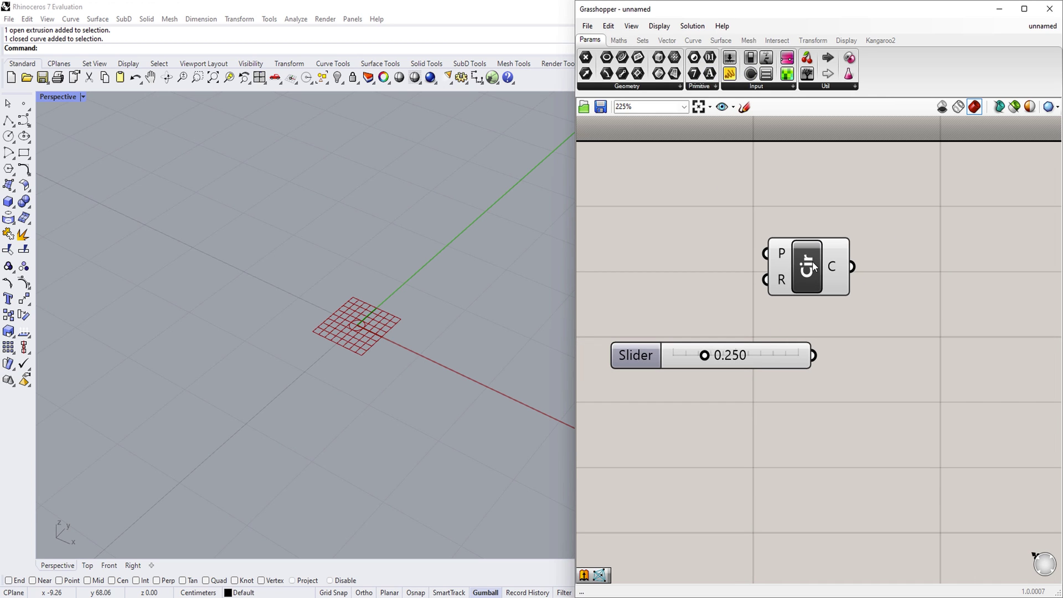
left_click_drag(809, 271, 868, 270)
left_click(769, 388)
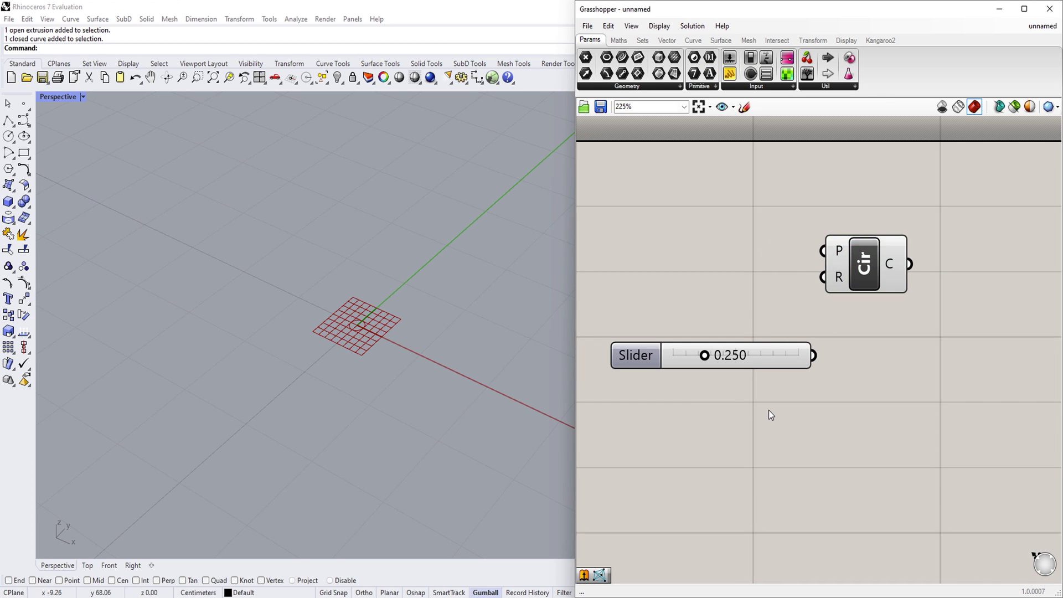
Set the slider to whole-number (N) rounding and give it a new maximum value
right_click(676, 347)
left_click(672, 354)
right_click(672, 353)
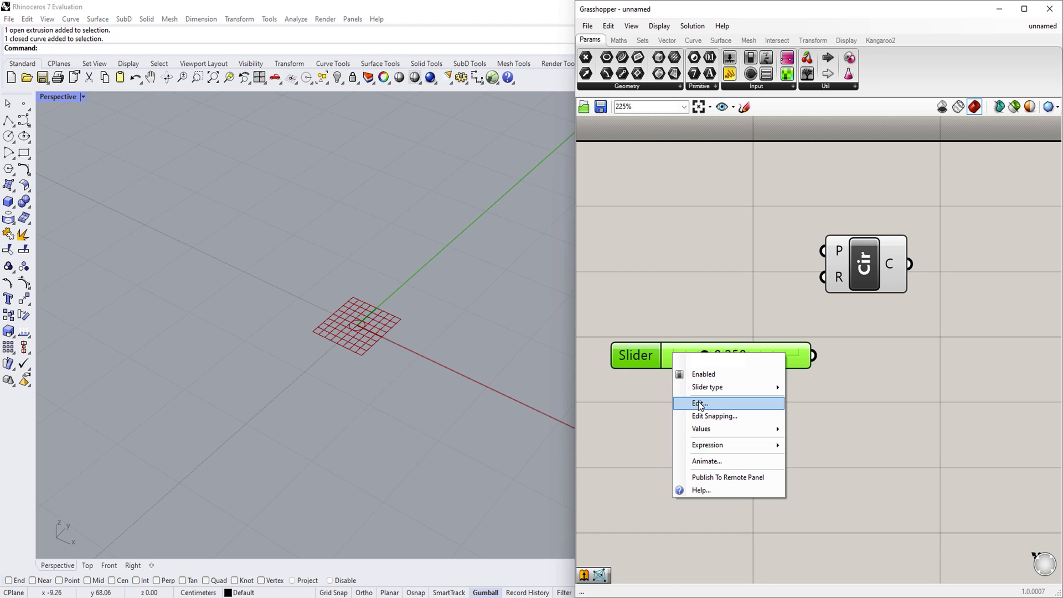
left_click(699, 403)
left_click(710, 368)
double_click(752, 433)
type("1000")
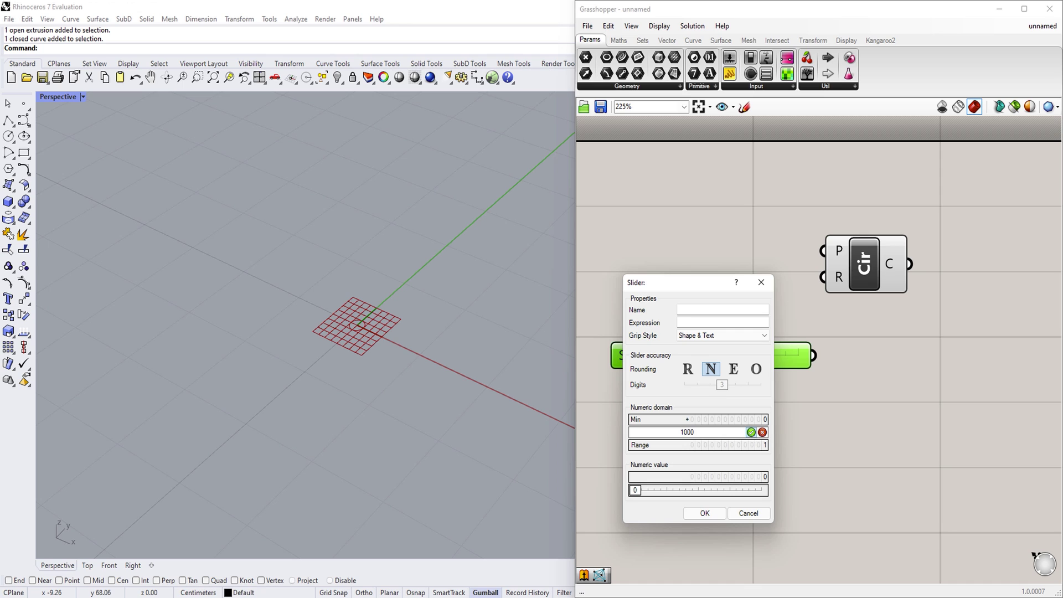
left_click(751, 433)
left_click(719, 515)
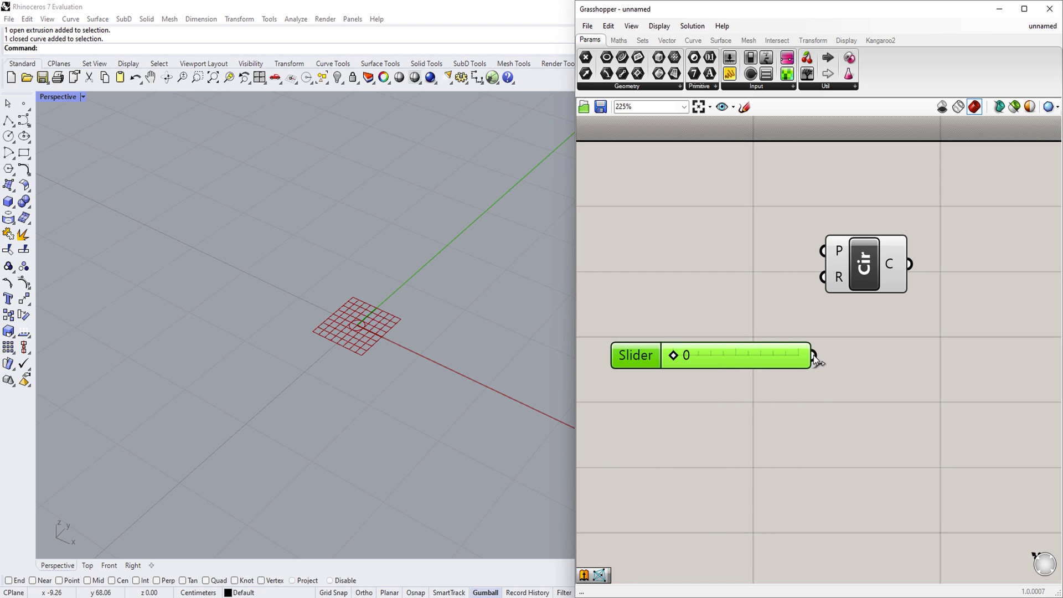
Wire the slider into the Circle's radius input and drag it up to 674
left_click_drag(813, 356, 823, 277)
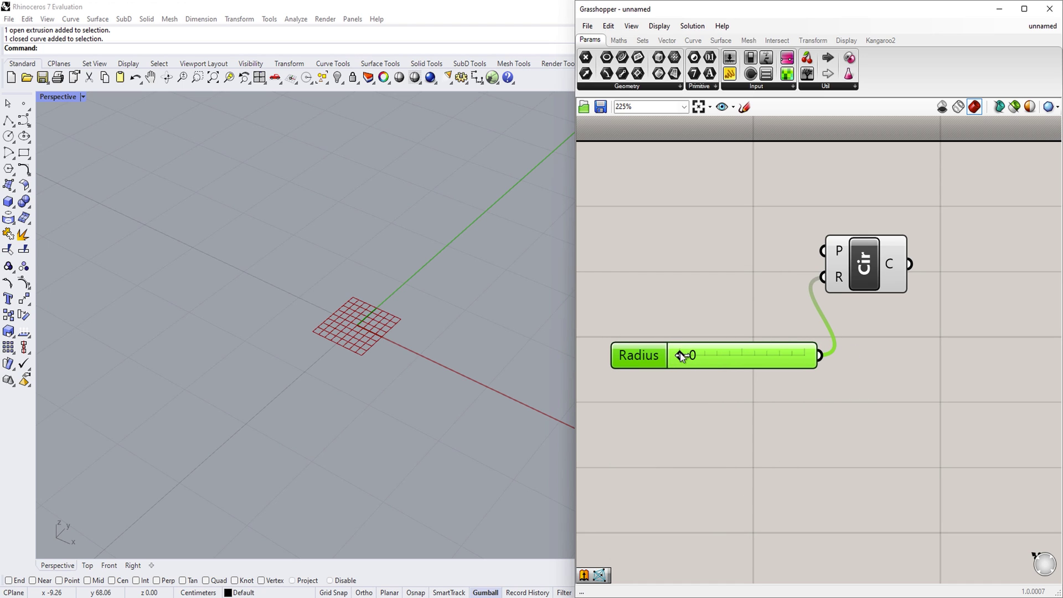
left_click_drag(680, 356, 704, 355)
scroll(267, 346, "down", 5)
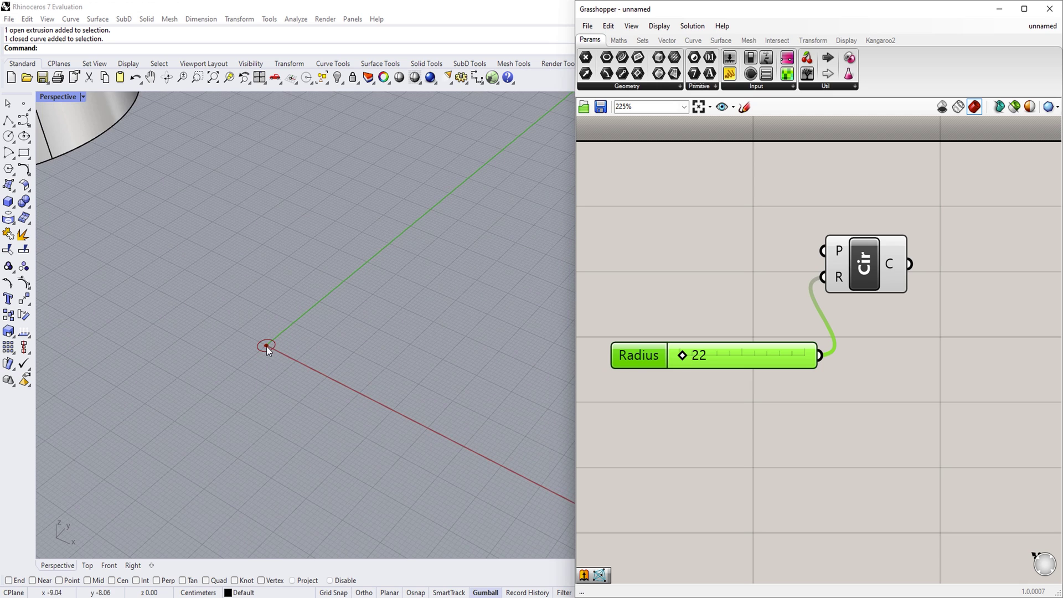
mouse_move(682, 355)
left_mouse_down()
mouse_move(774, 354)
mouse_move(733, 357)
mouse_move(773, 357)
mouse_move(756, 357)
mouse_move(764, 360)
left_mouse_up()
scroll(373, 357, "down", 5)
scroll(374, 357, "up", 2)
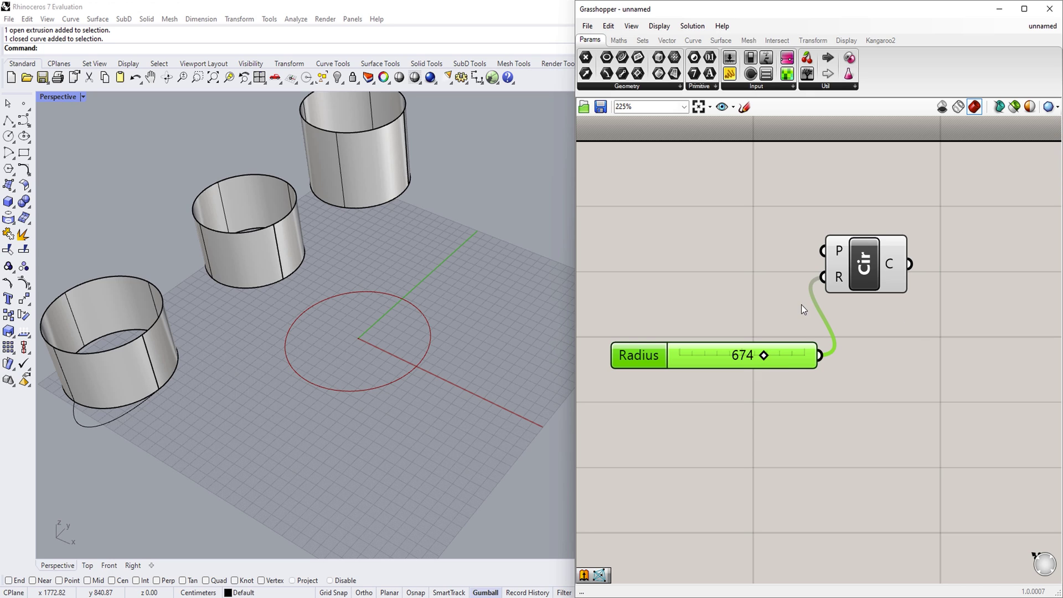
Place an Extrude component from Surface > Freeform and wire the circle into its base
scroll(801, 305, "down", 3)
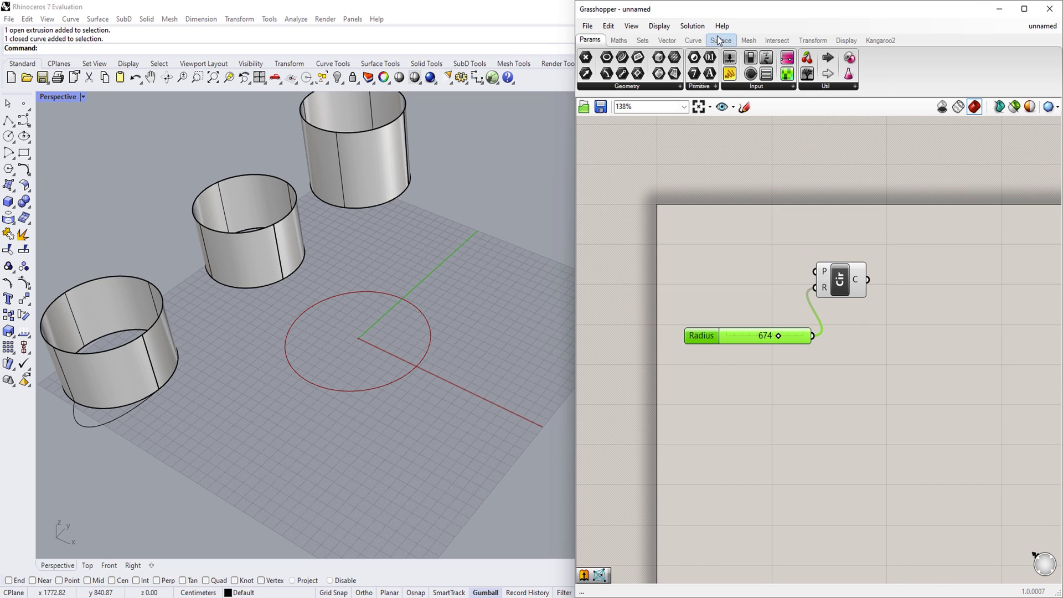
left_click(718, 40)
left_click(736, 86)
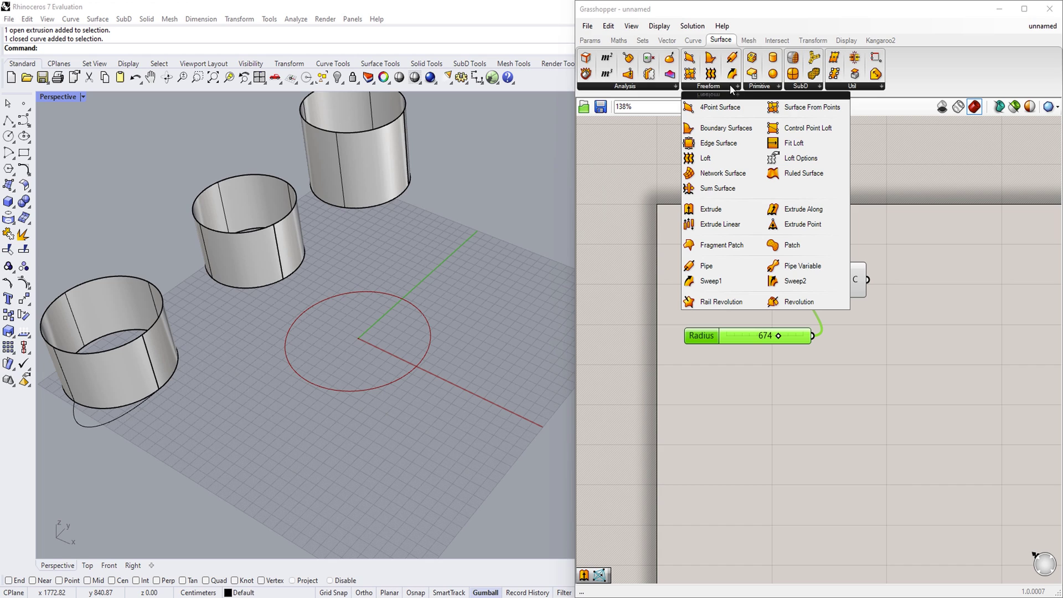
left_click_drag(732, 211, 943, 280)
scroll(922, 313, "up", 3)
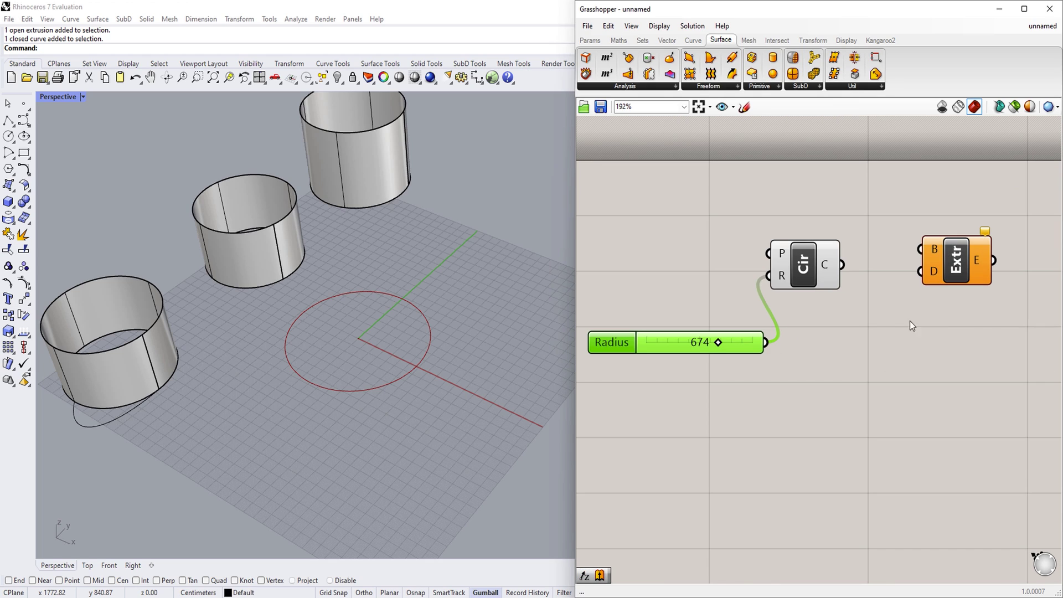
left_click_drag(842, 265, 920, 250)
left_click_drag(946, 284, 949, 312)
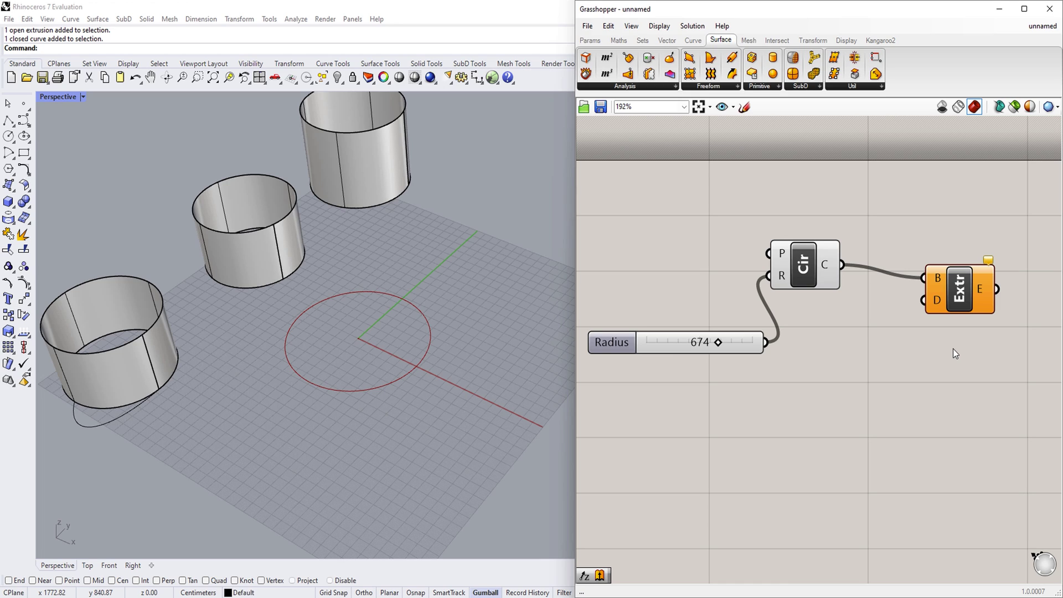
Add a Unit Z component from Vector > Vector below the Extrude for its direction
left_click(666, 40)
left_click(793, 87)
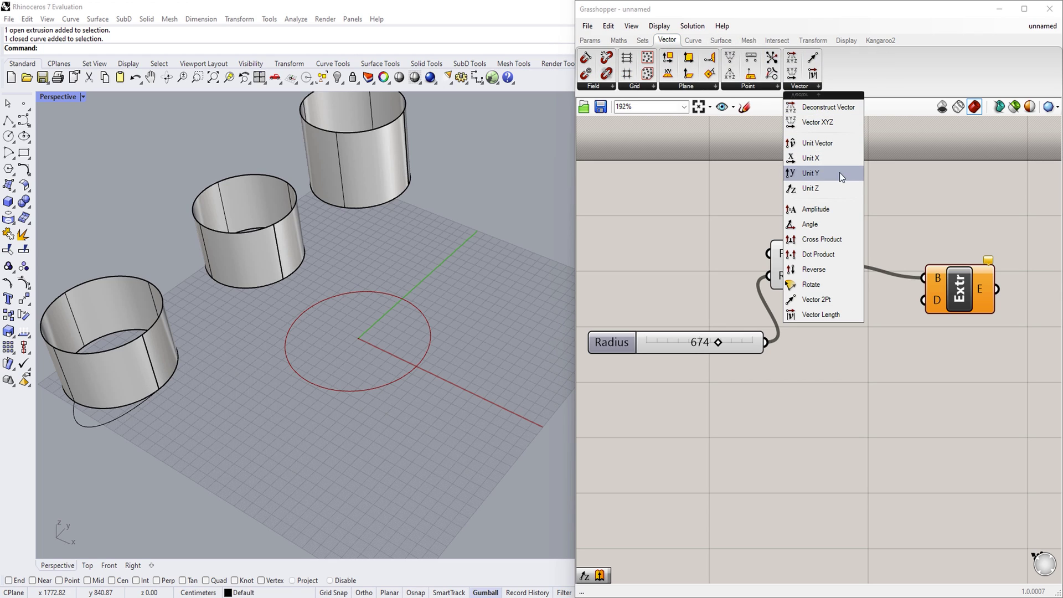
left_click_drag(839, 173, 839, 208)
mouse_move(873, 408)
left_mouse_down()
mouse_move(883, 409)
mouse_move(923, 300)
left_mouse_up()
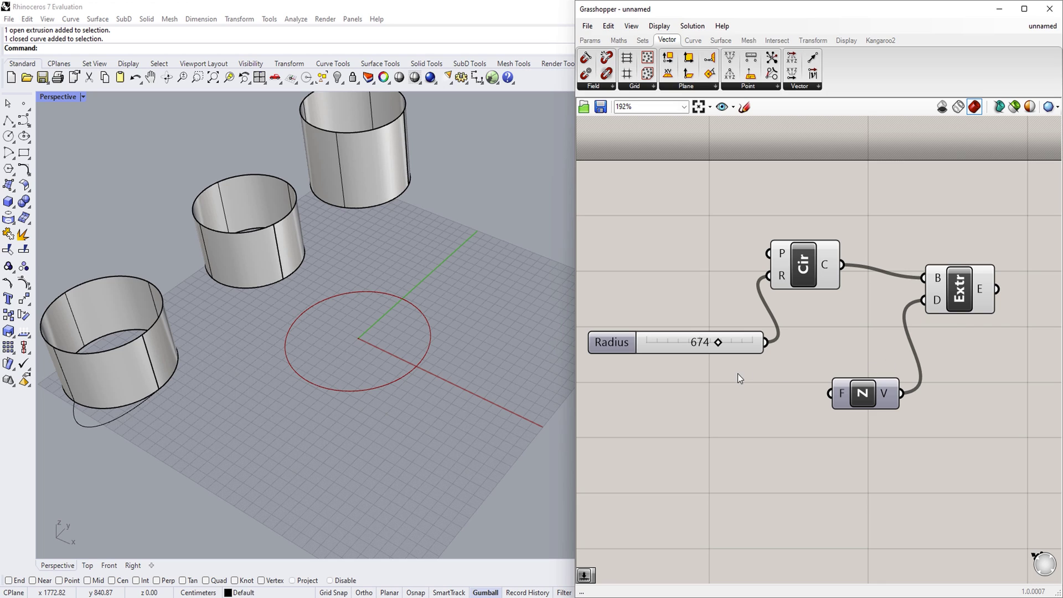
Duplicate the Radius slider below it and wire it to Unit Z's factor as a Factor slider
left_click(697, 343)
key("ctrl+c")
key("ctrl+v")
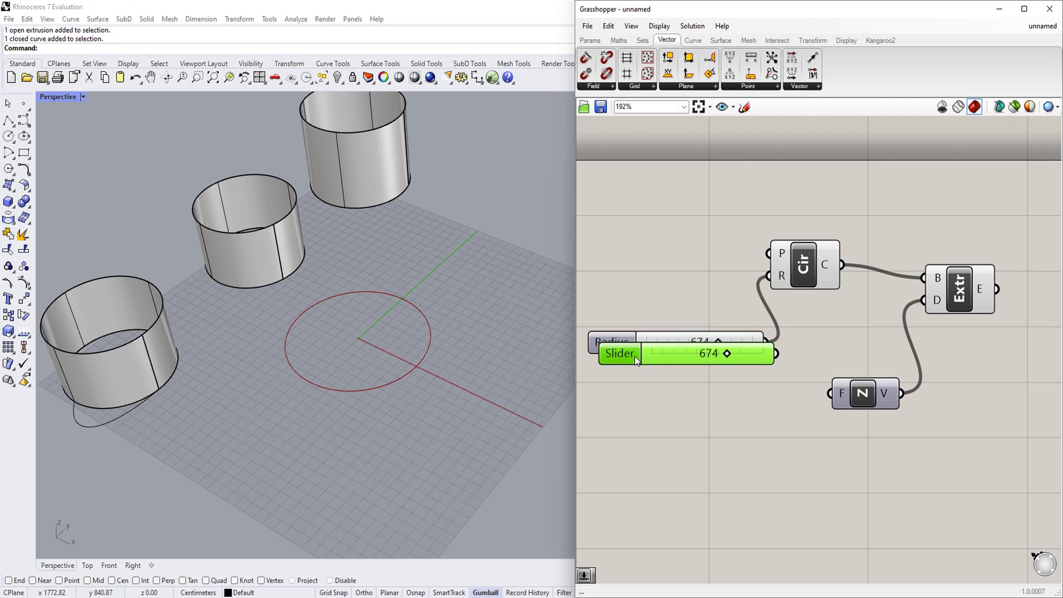
left_click_drag(635, 357, 635, 412)
left_click_drag(781, 410, 829, 393)
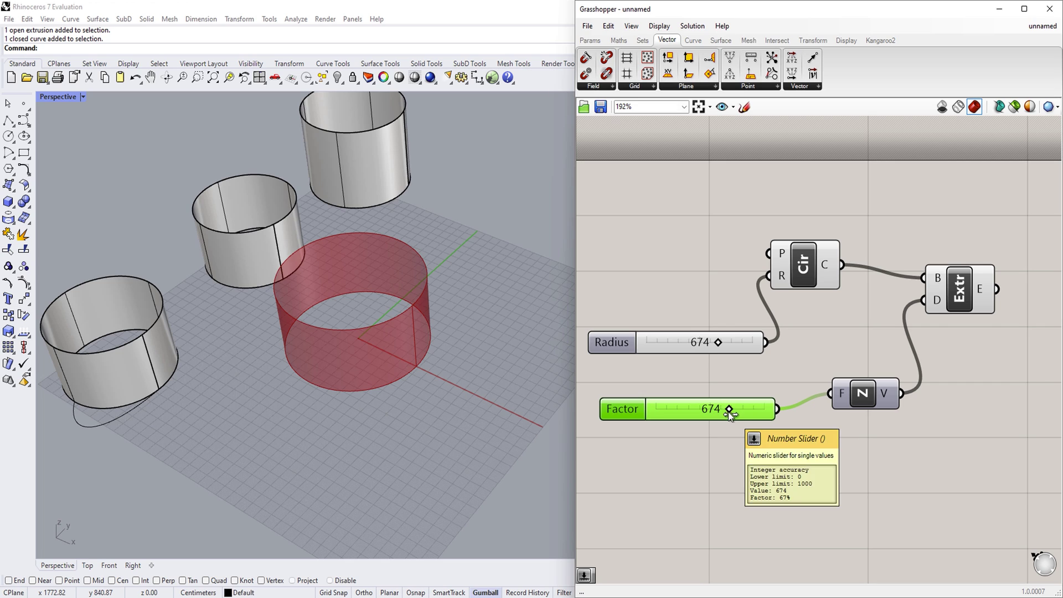
Set Factor to 771 and Radius to 397, then inspect the cylinder preview in Rhino
mouse_move(728, 408)
left_mouse_down()
mouse_move(755, 414)
mouse_move(665, 410)
mouse_move(739, 410)
left_mouse_up()
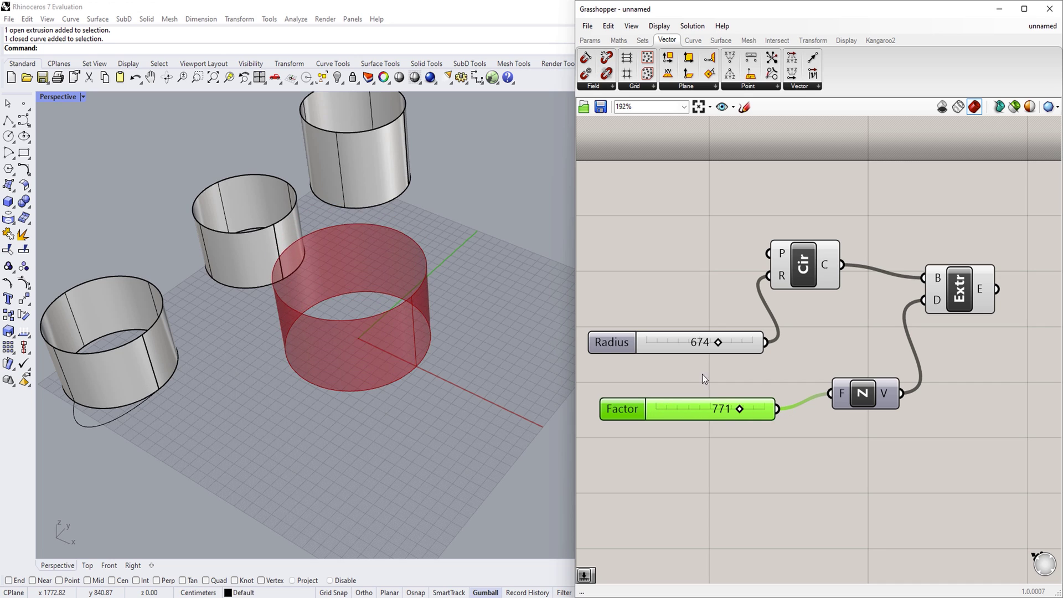
mouse_move(714, 345)
left_mouse_down()
mouse_move(670, 340)
mouse_move(734, 341)
mouse_move(660, 342)
mouse_move(701, 344)
mouse_move(677, 343)
mouse_move(690, 345)
left_mouse_up()
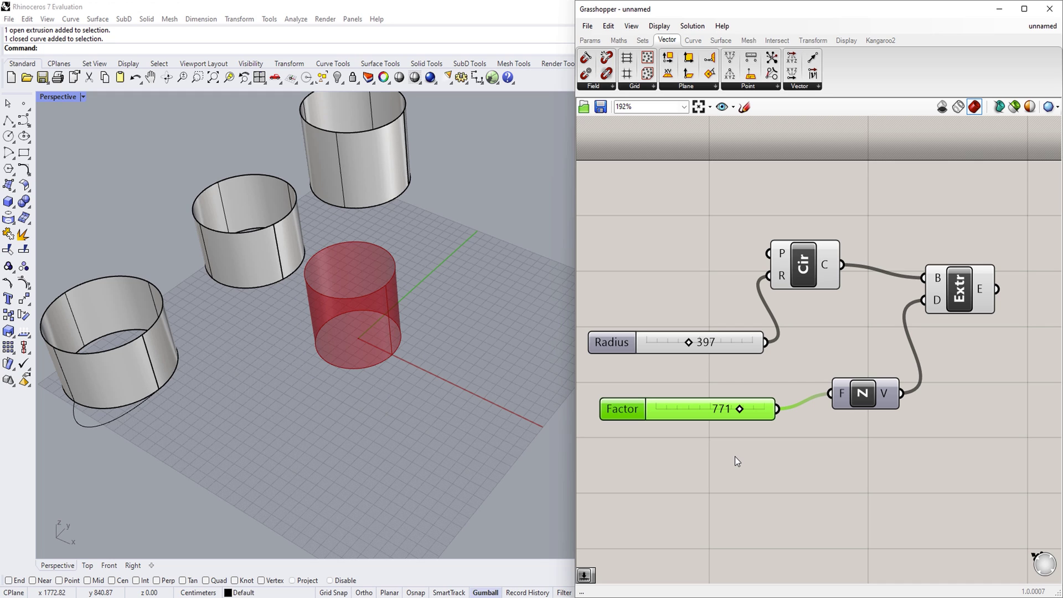
scroll(786, 344, "down", 5)
scroll(795, 374, "up", 4)
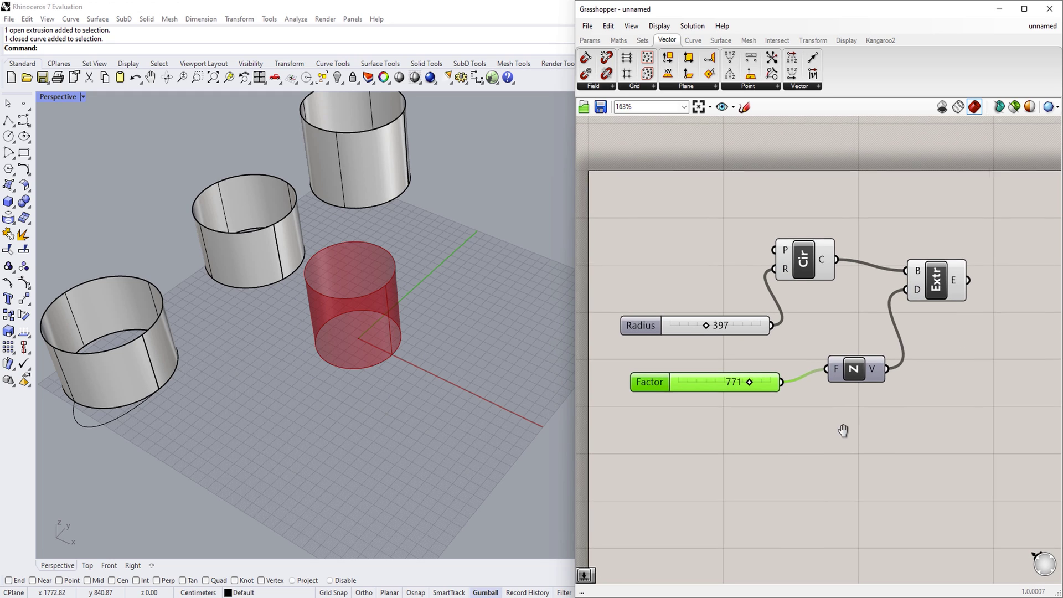
left_click(930, 463)
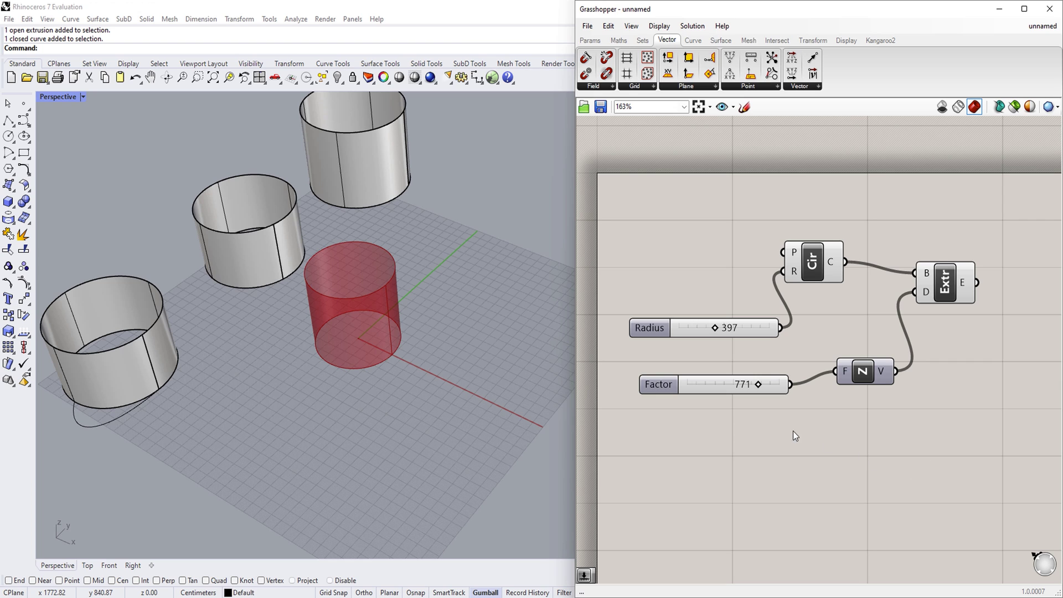
mouse_move(408, 304)
right_mouse_down()
mouse_move(308, 289)
mouse_move(463, 343)
right_mouse_up()
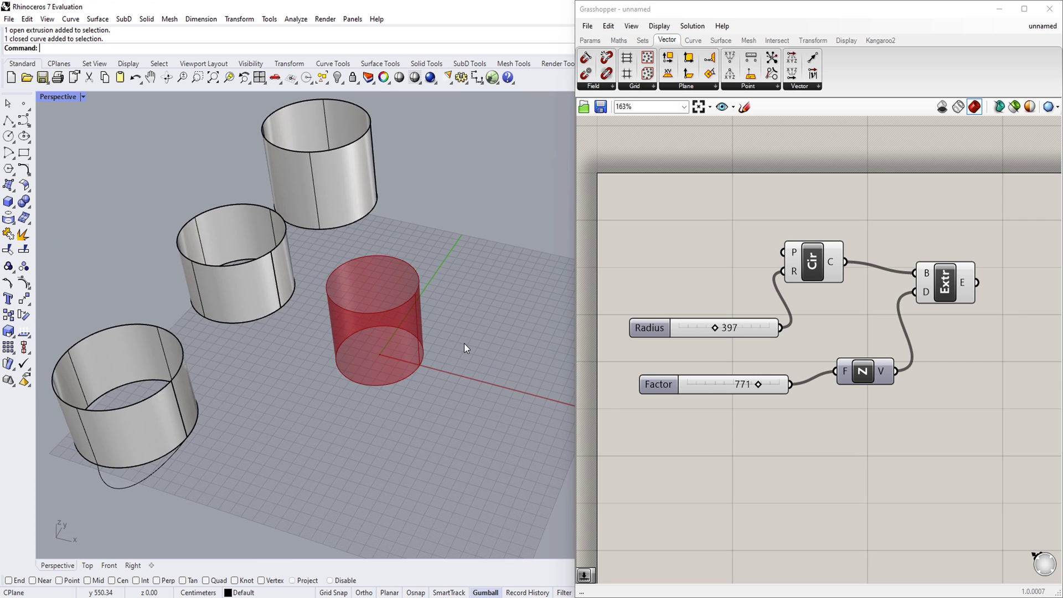
left_click_drag(466, 388, 332, 257)
Bake the Extrude component's cylinder into Rhino and move the baked copy forward-left
left_click(946, 284)
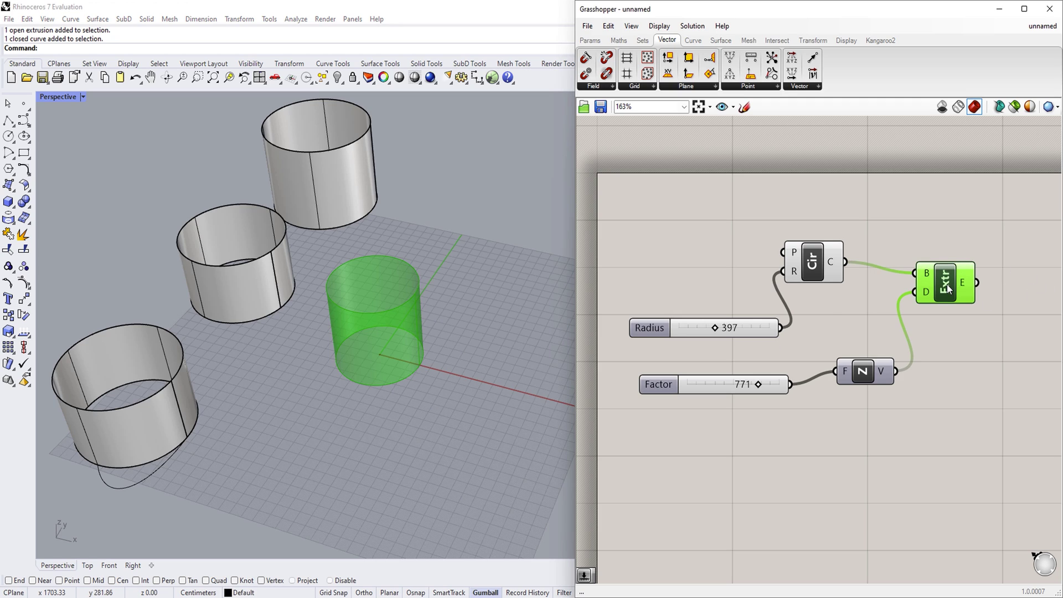
mouse_move(509, 302)
right_mouse_down()
mouse_move(406, 316)
mouse_move(496, 300)
right_mouse_up()
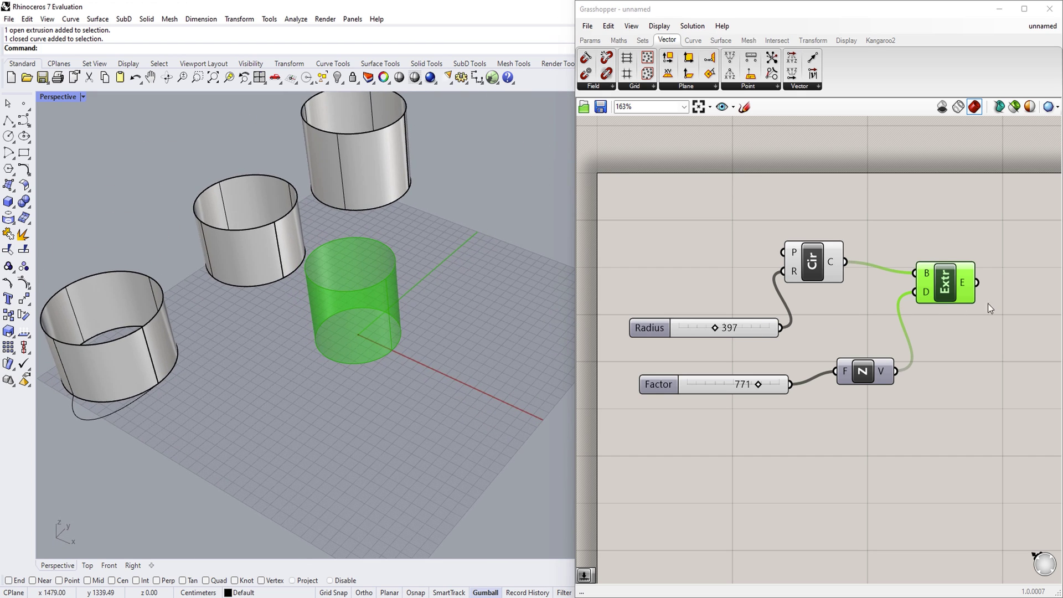
right_click(944, 282)
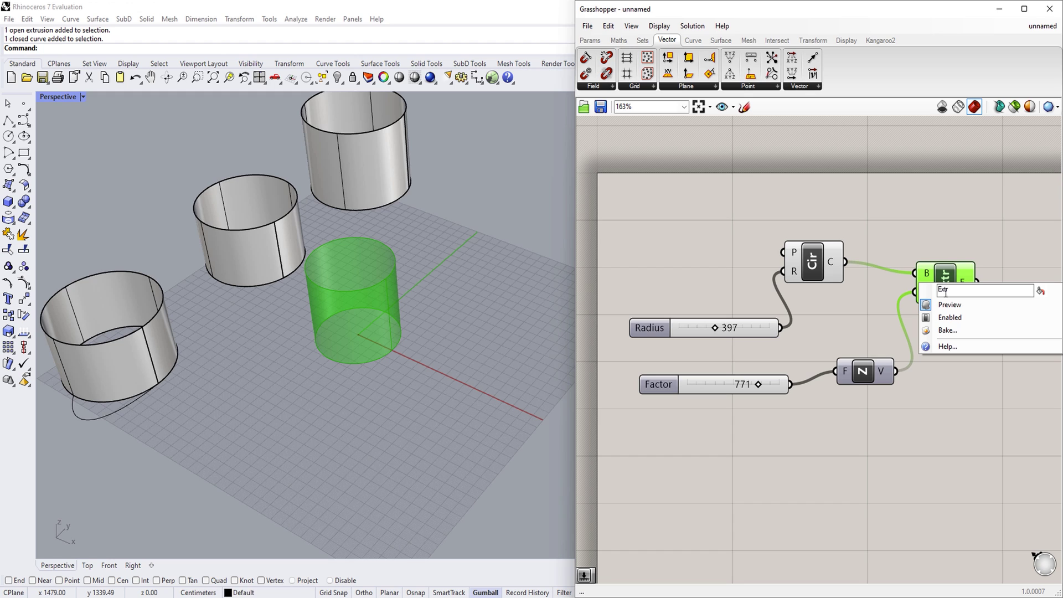
left_click(949, 330)
left_click(959, 439)
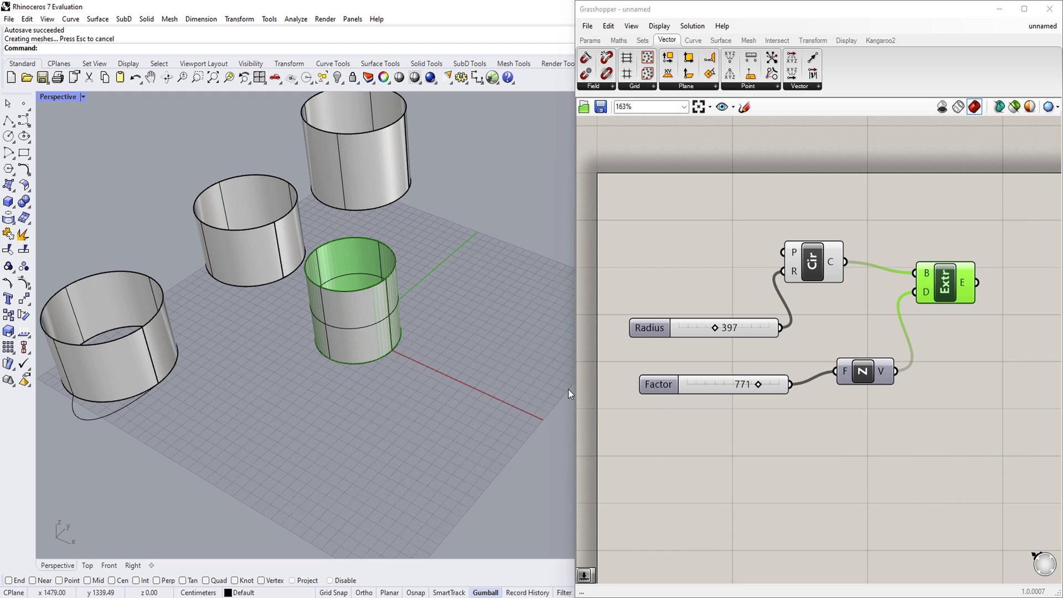
mouse_move(388, 324)
left_mouse_down()
mouse_move(363, 348)
mouse_move(358, 402)
left_mouse_up()
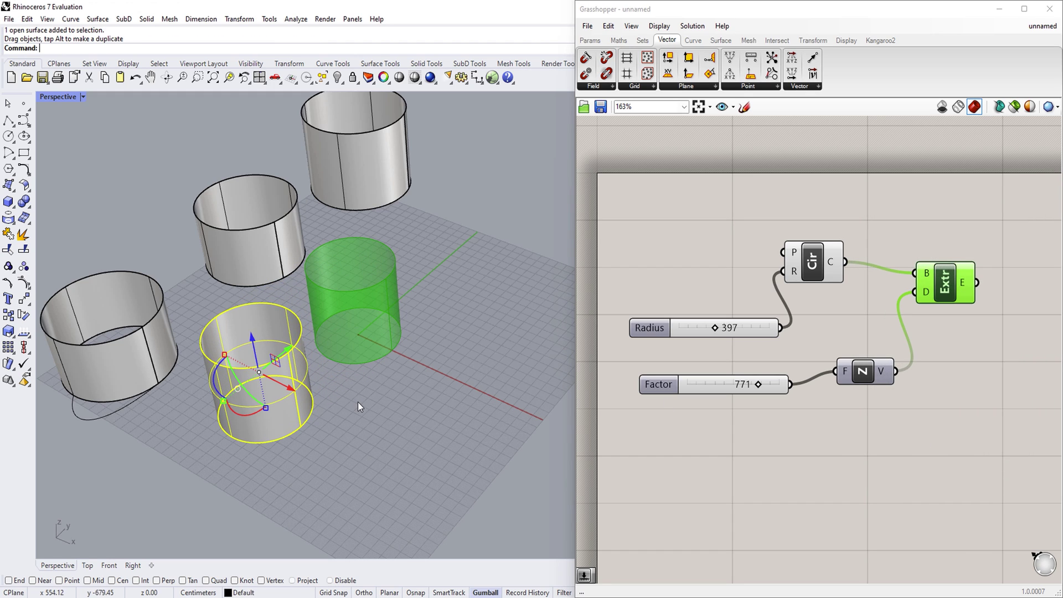
key("Escape")
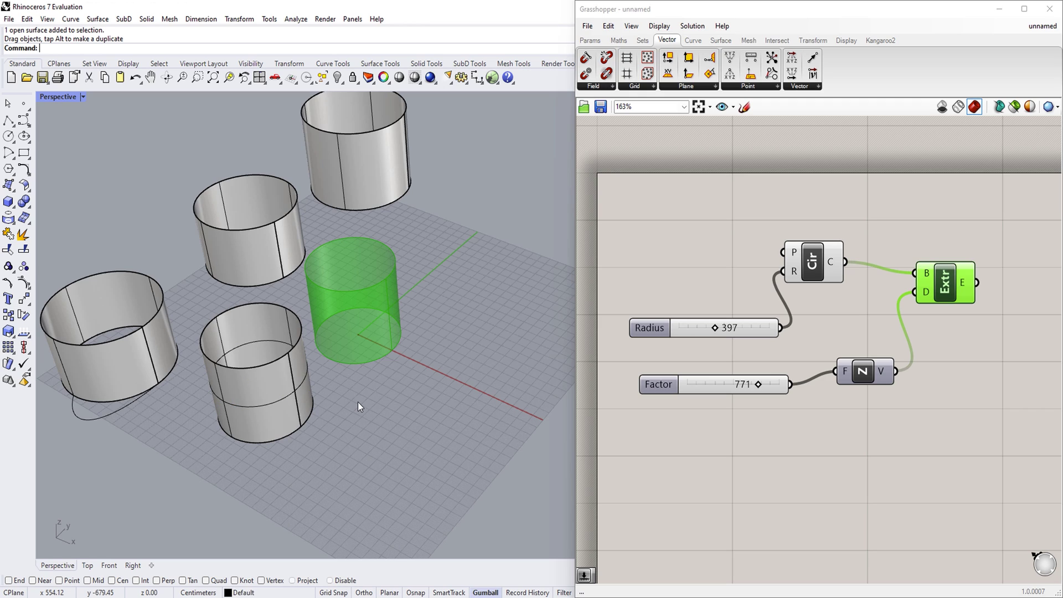